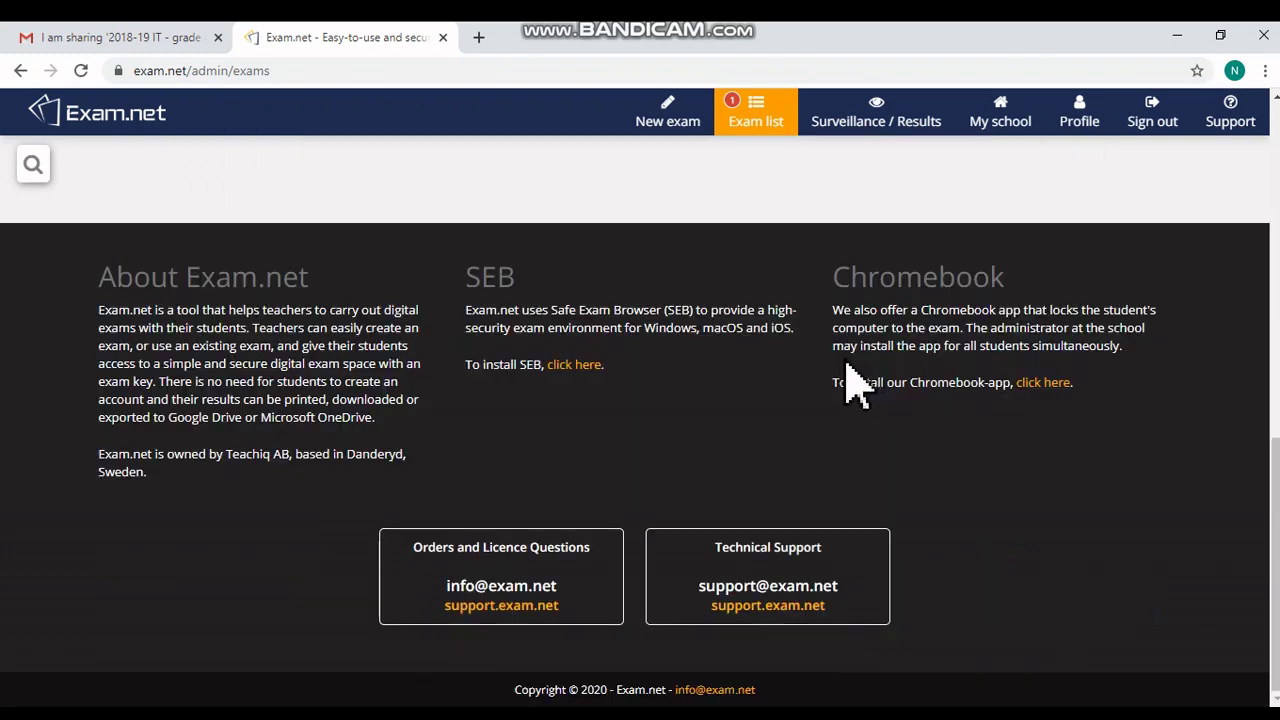
Create a new exam and name it "GRADE 8 COMPUTER".
scroll(850, 380, up, 1)
scroll(845, 365, up, 4)
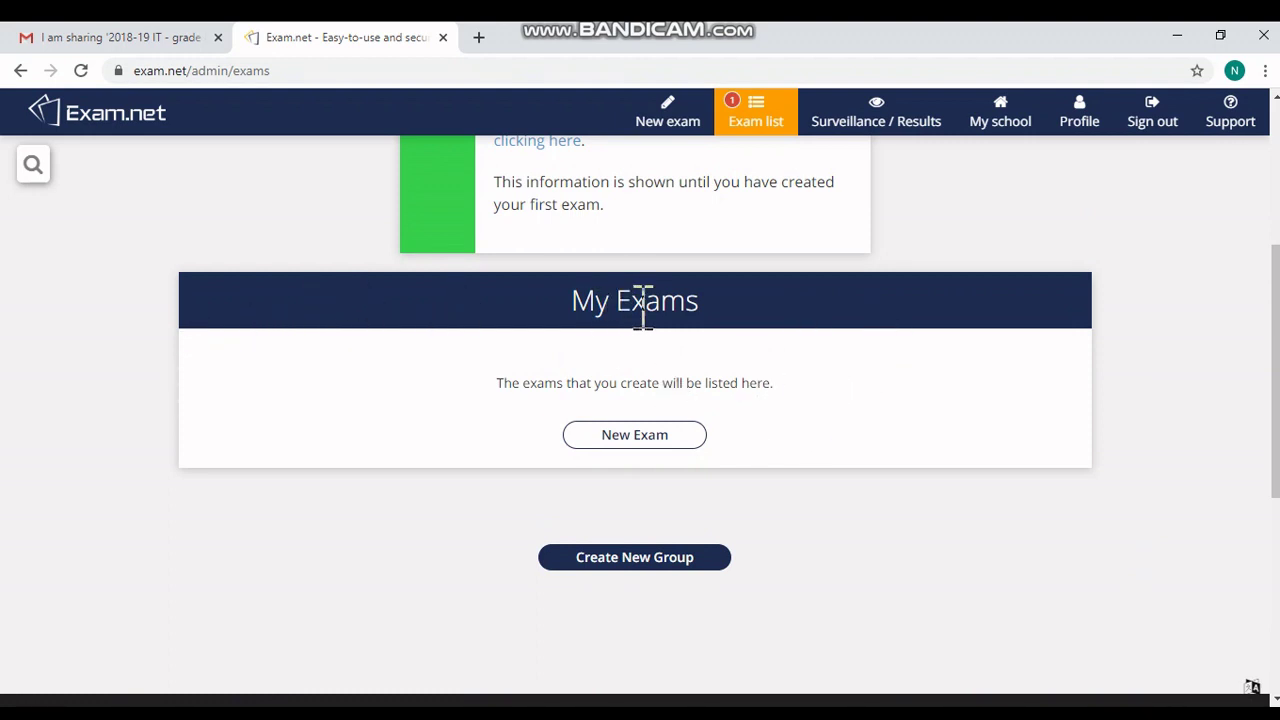
click(665, 442)
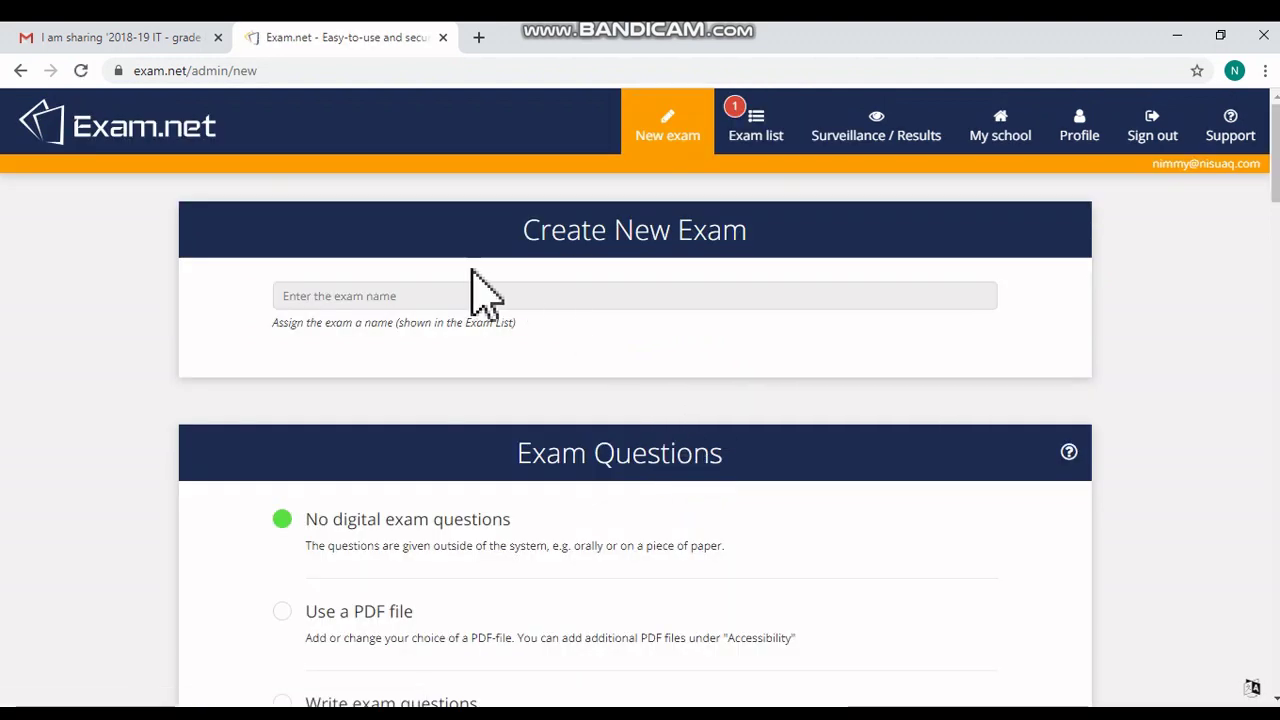
click(424, 300)
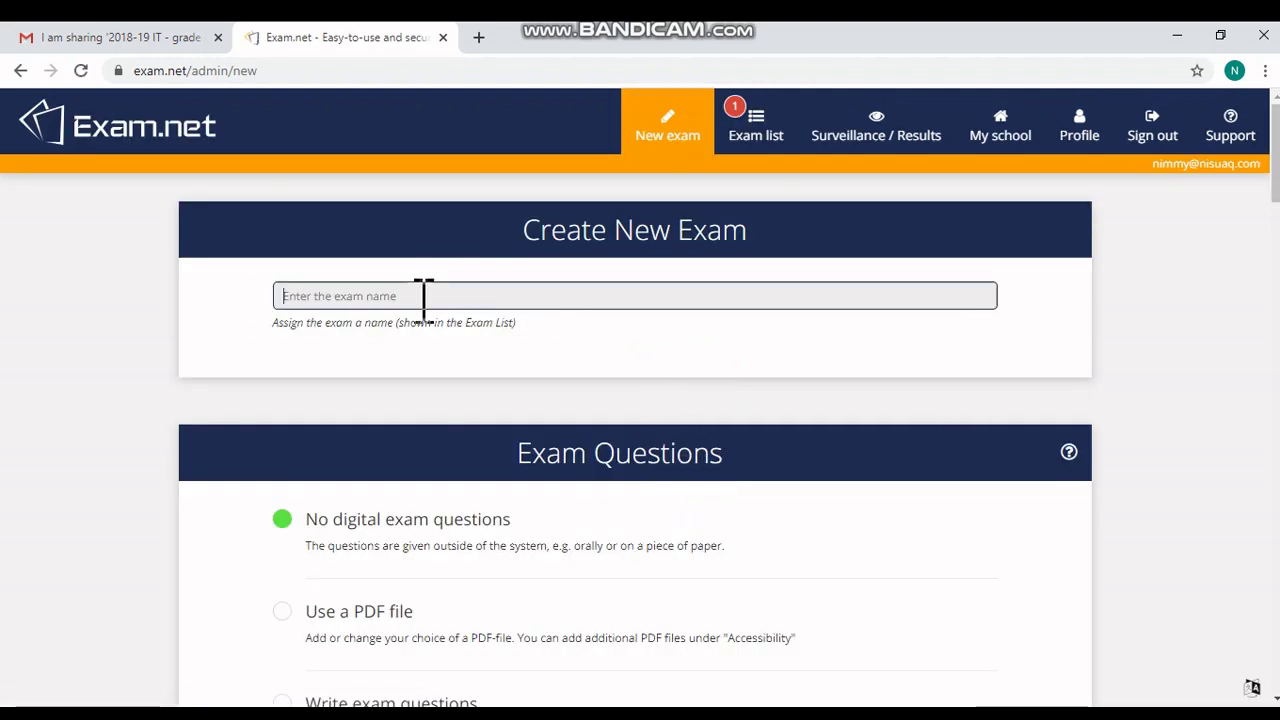
text(GRADE)
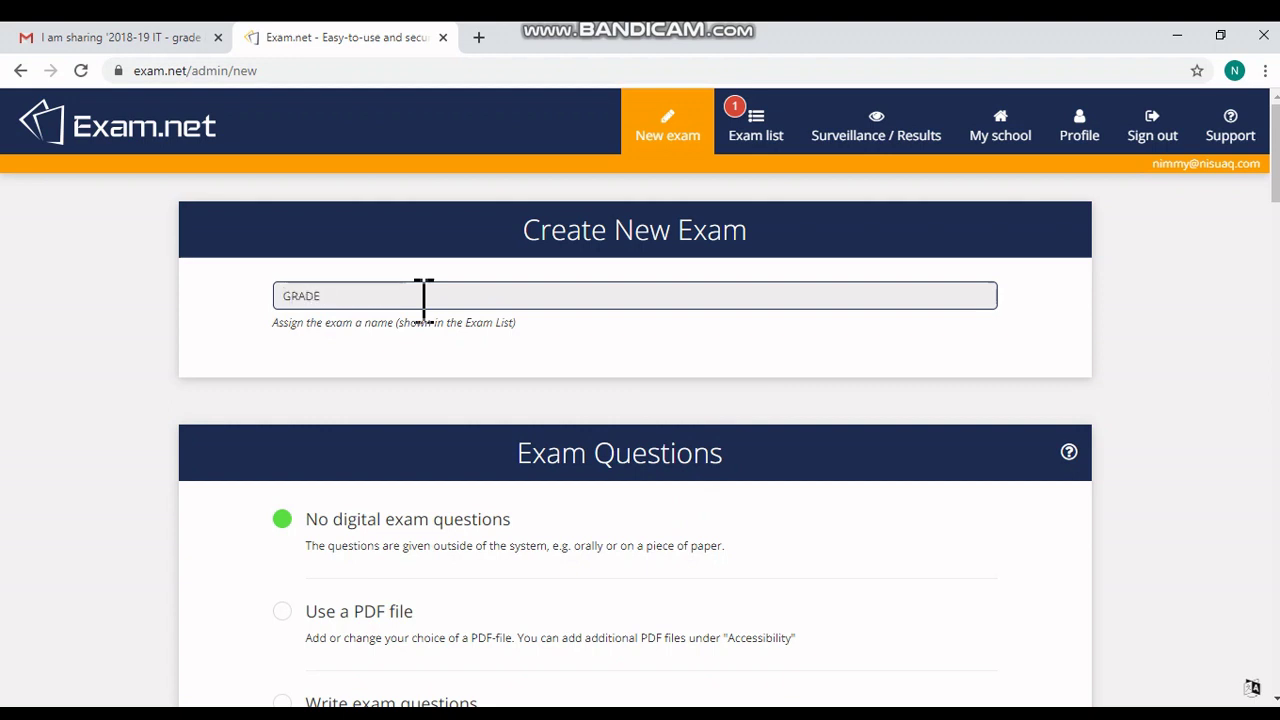
text( 8 COMPUTER)
Use a PDF file for the exam questions, uploading "EXAM PDF 2018-19 IT - grade 8-SA 1" from the Desktop folder.
scroll(424, 305, down, 4)
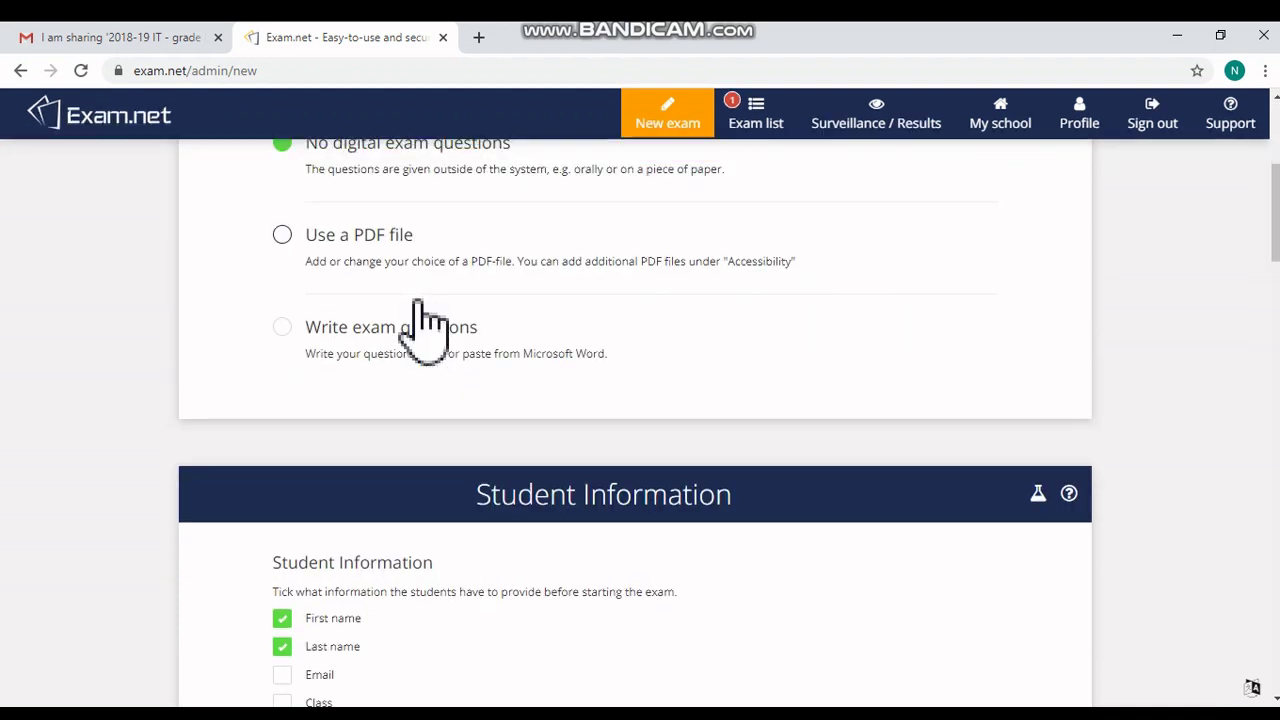
scroll(423, 329, up, 2)
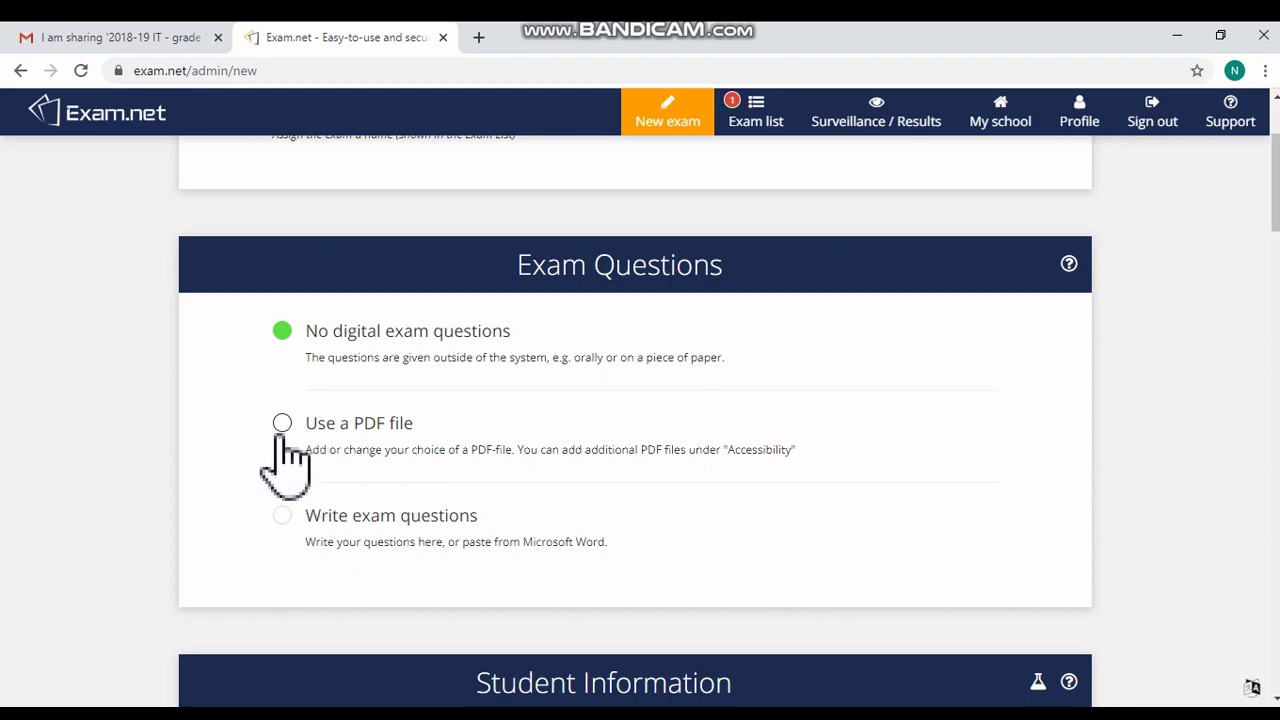
click(282, 423)
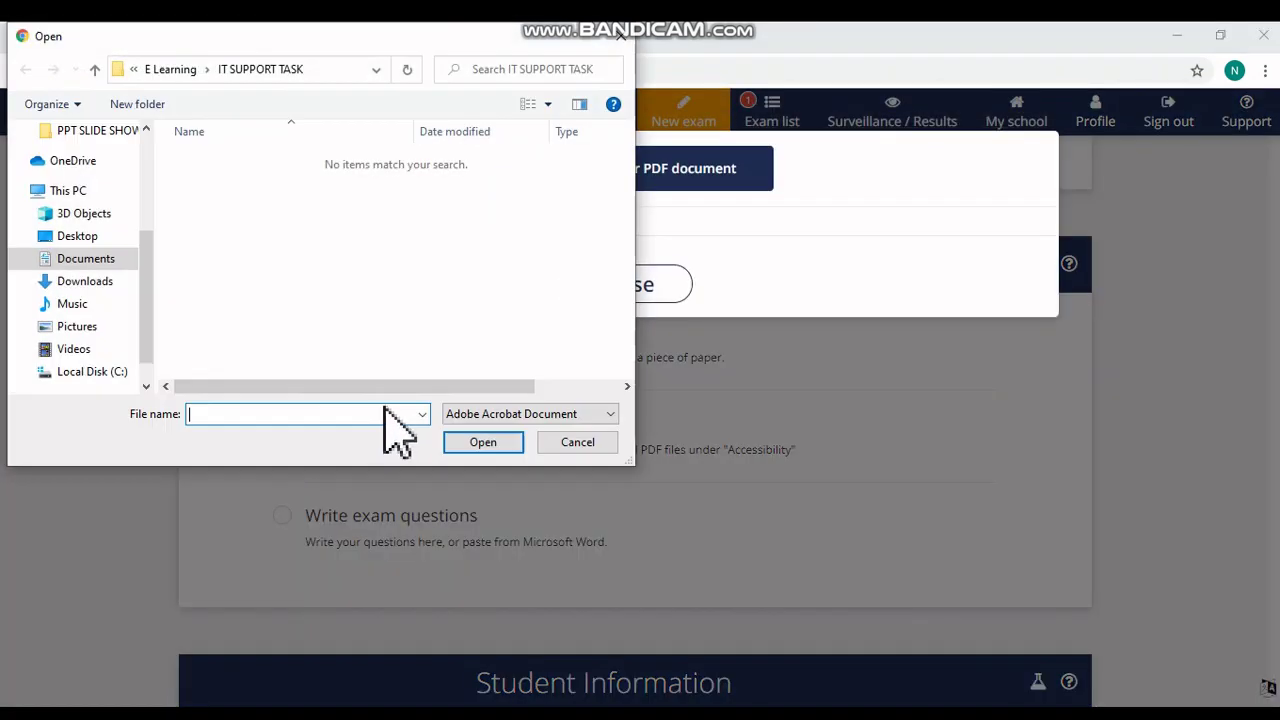
click(80, 240)
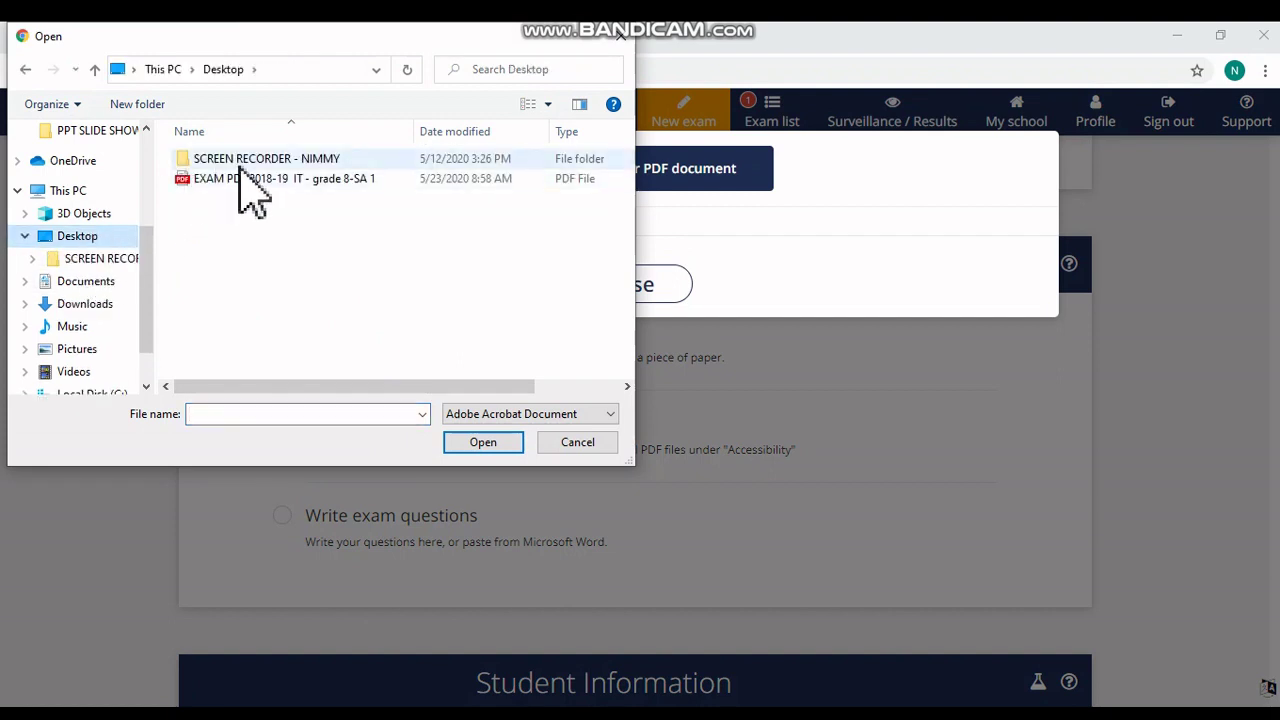
click(255, 182)
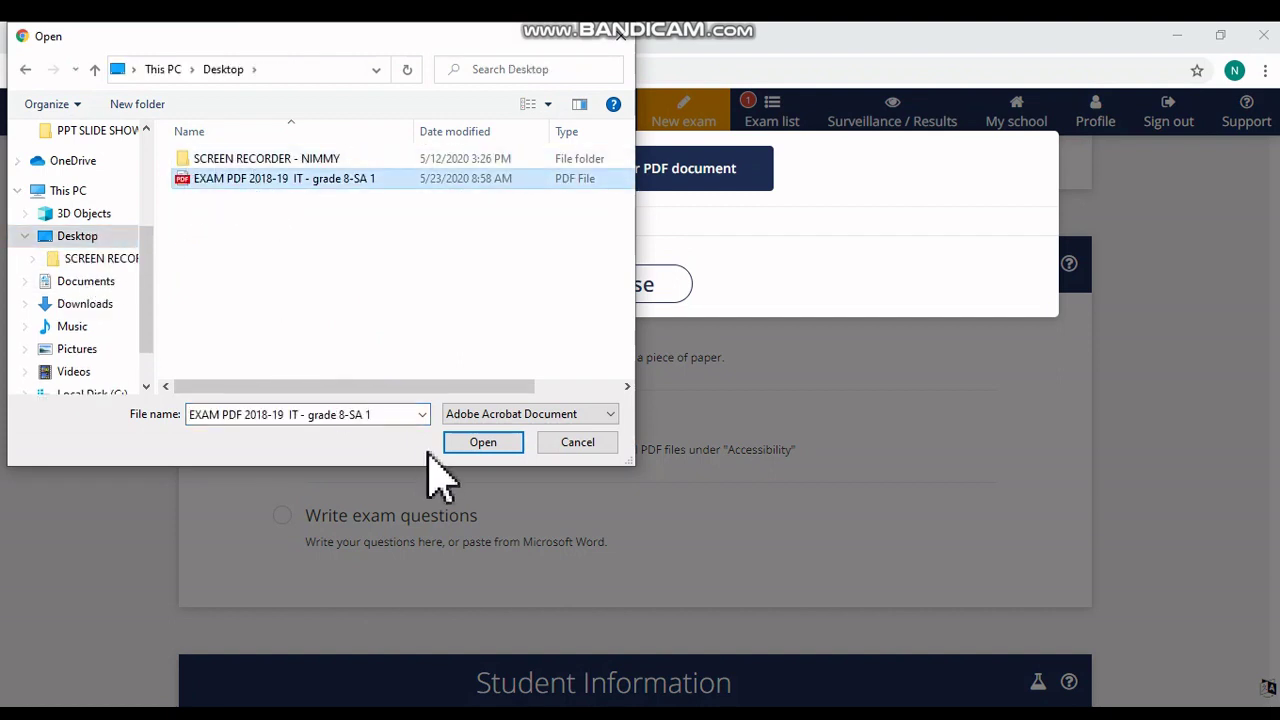
click(484, 443)
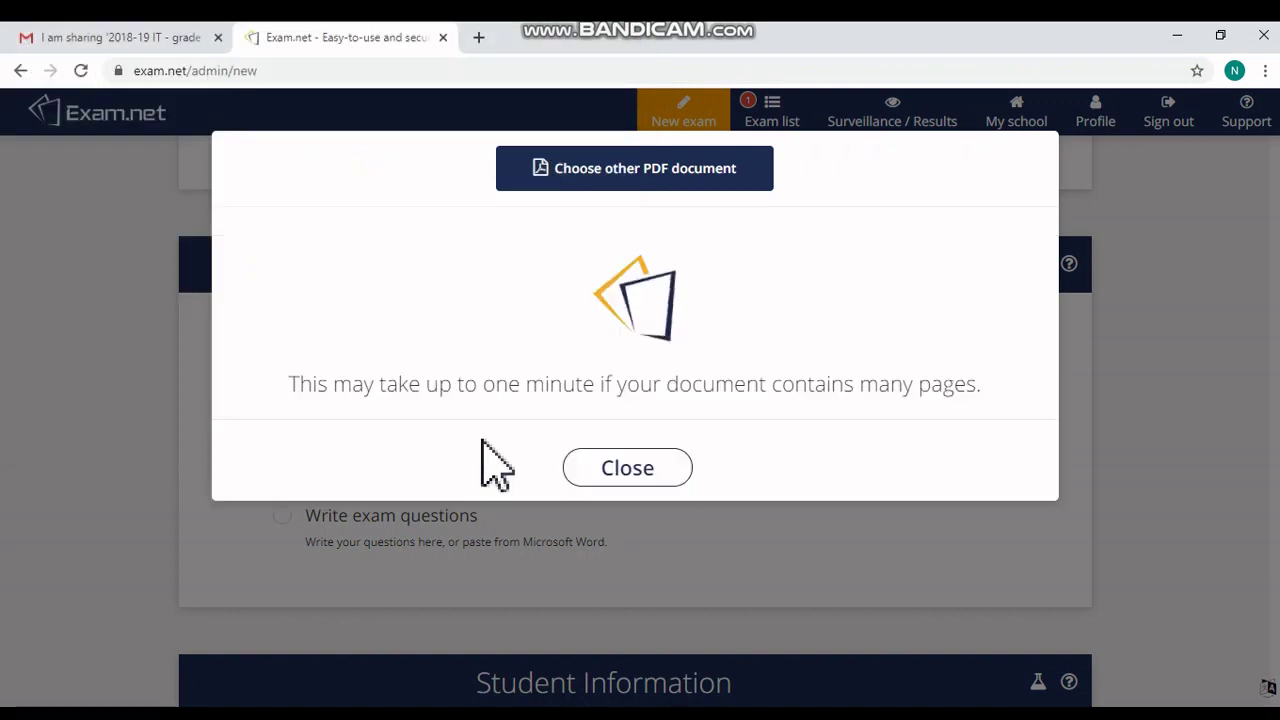
click(595, 472)
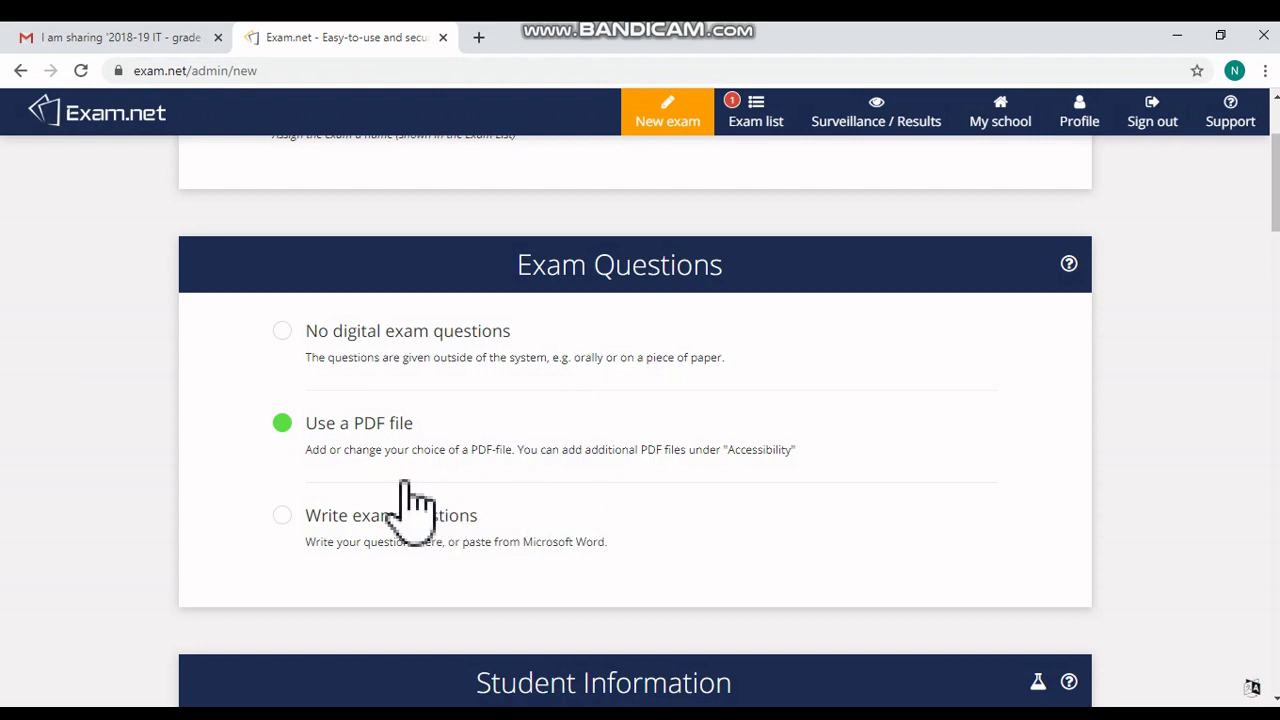
Reopen the uploaded question PDF, read through its pages and close the preview.
scroll(400, 505, down, 1)
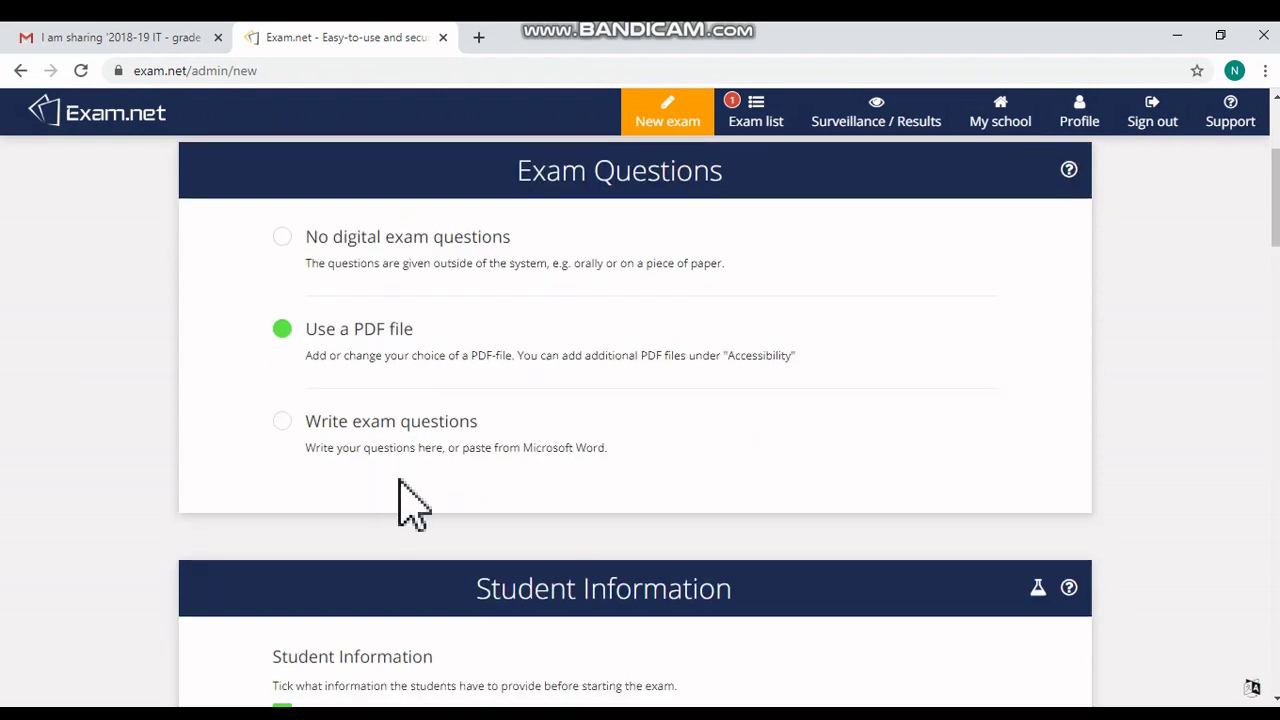
click(335, 337)
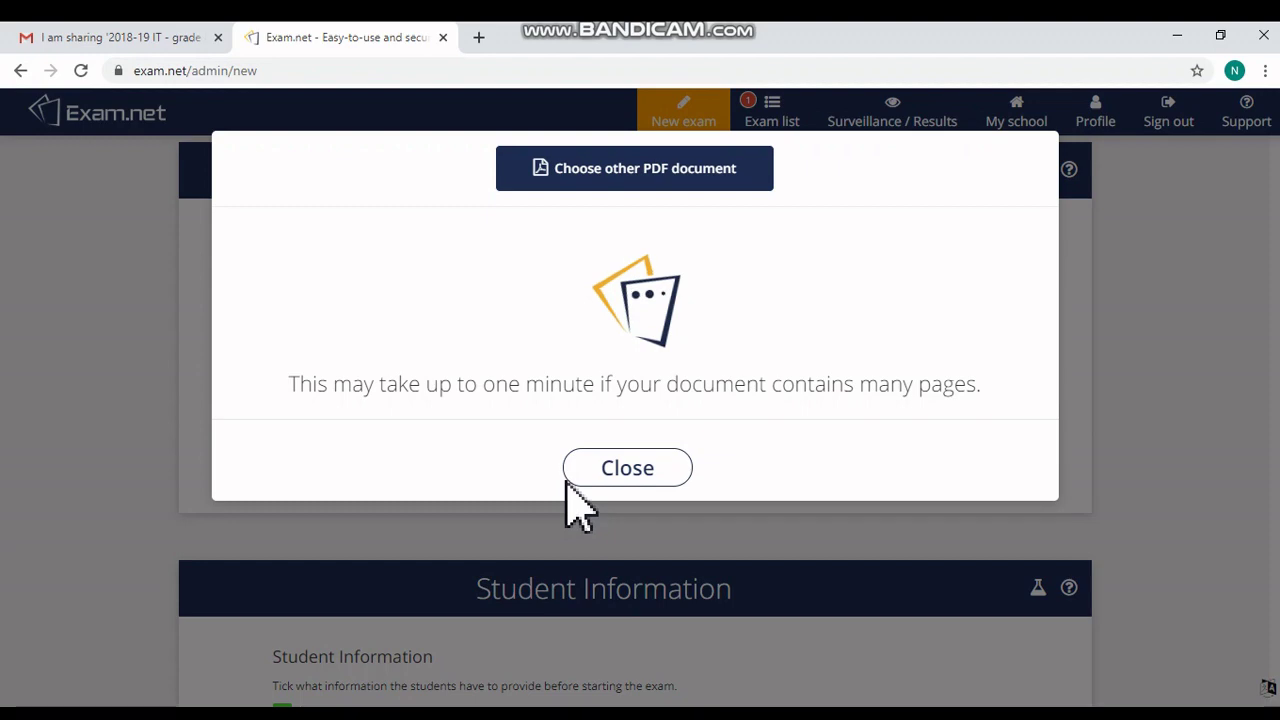
scroll(355, 360, down, 7)
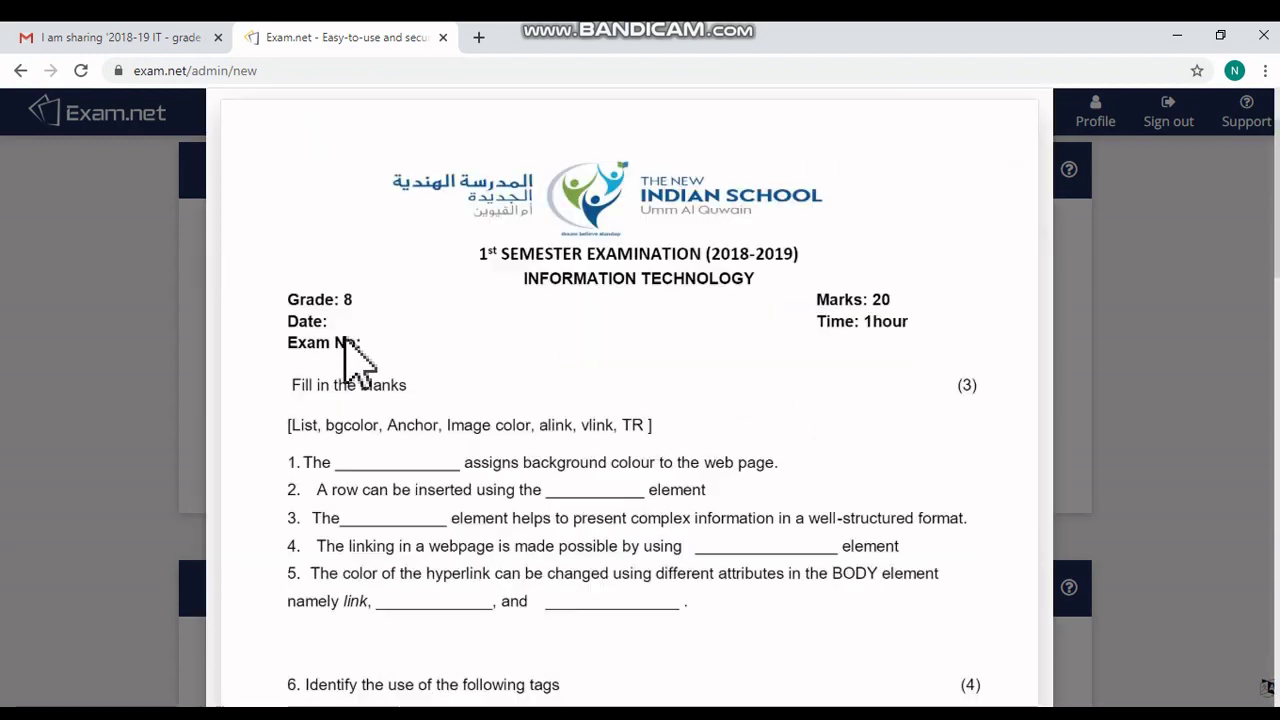
scroll(355, 360, down, 10)
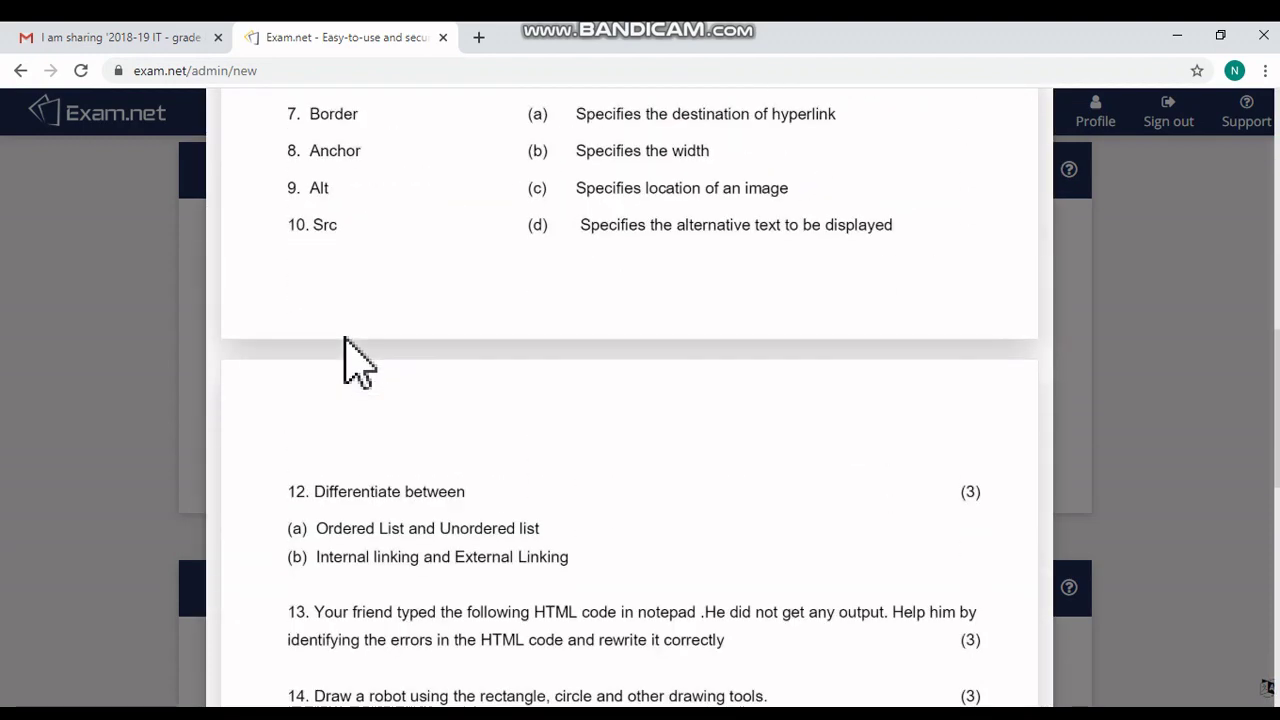
scroll(355, 362, down, 5)
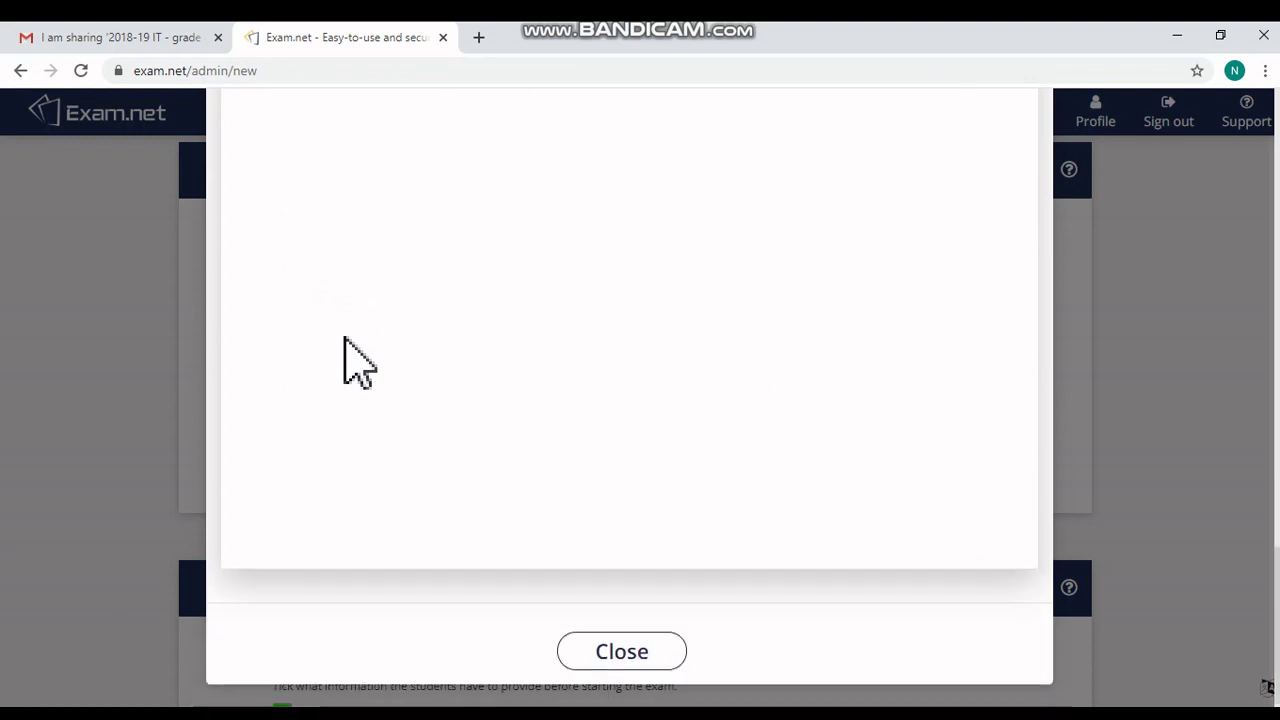
click(617, 650)
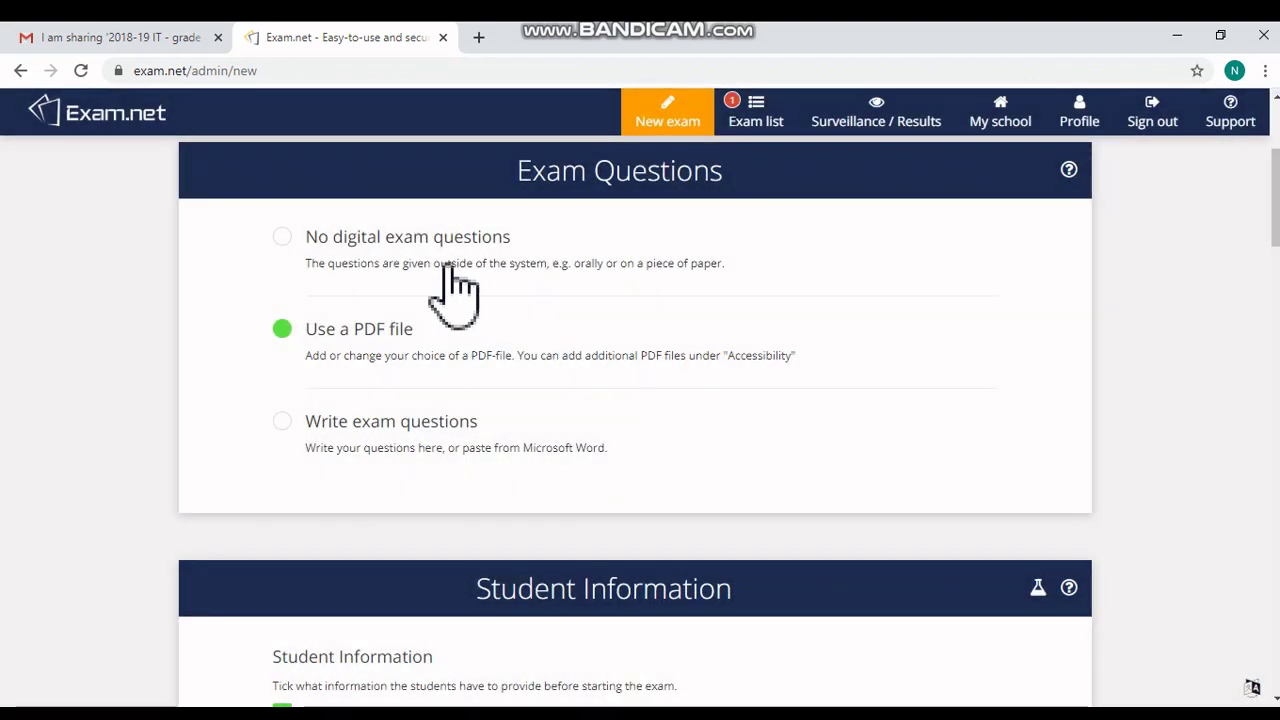
Review the student information fields, the anonymize exam option and the student workspace settings.
scroll(466, 371, down, 3)
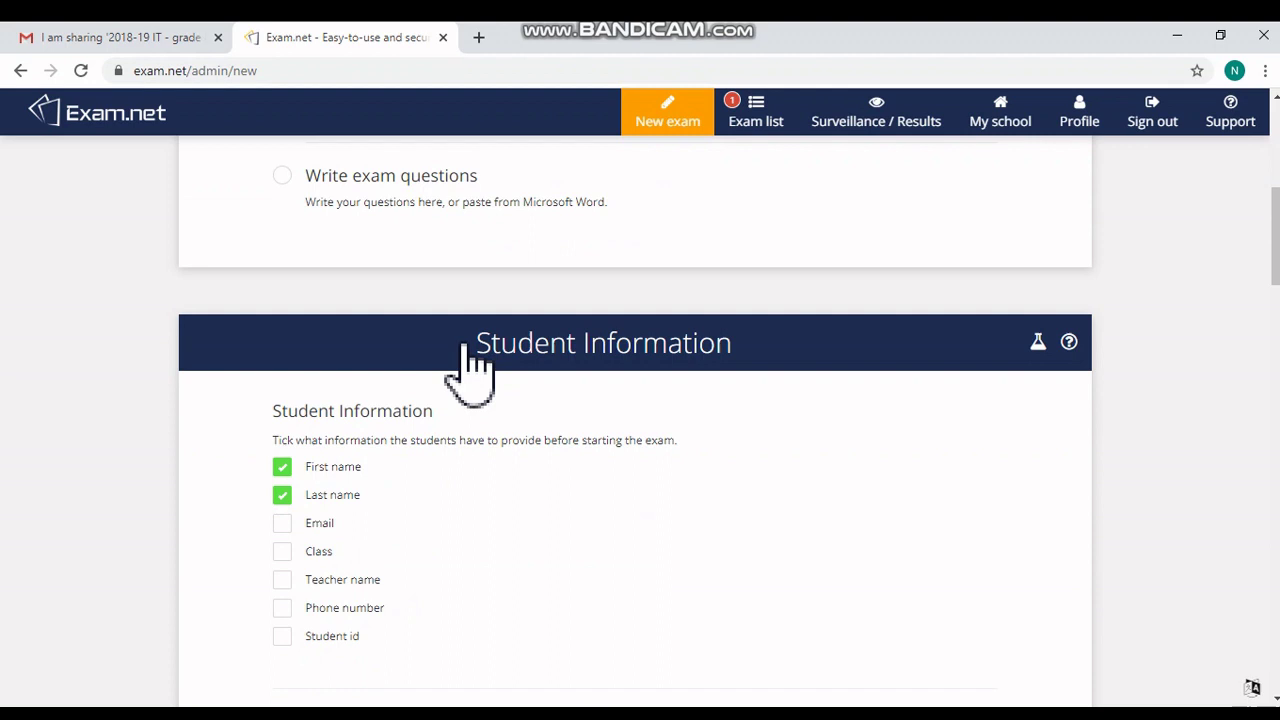
scroll(466, 371, down, 1)
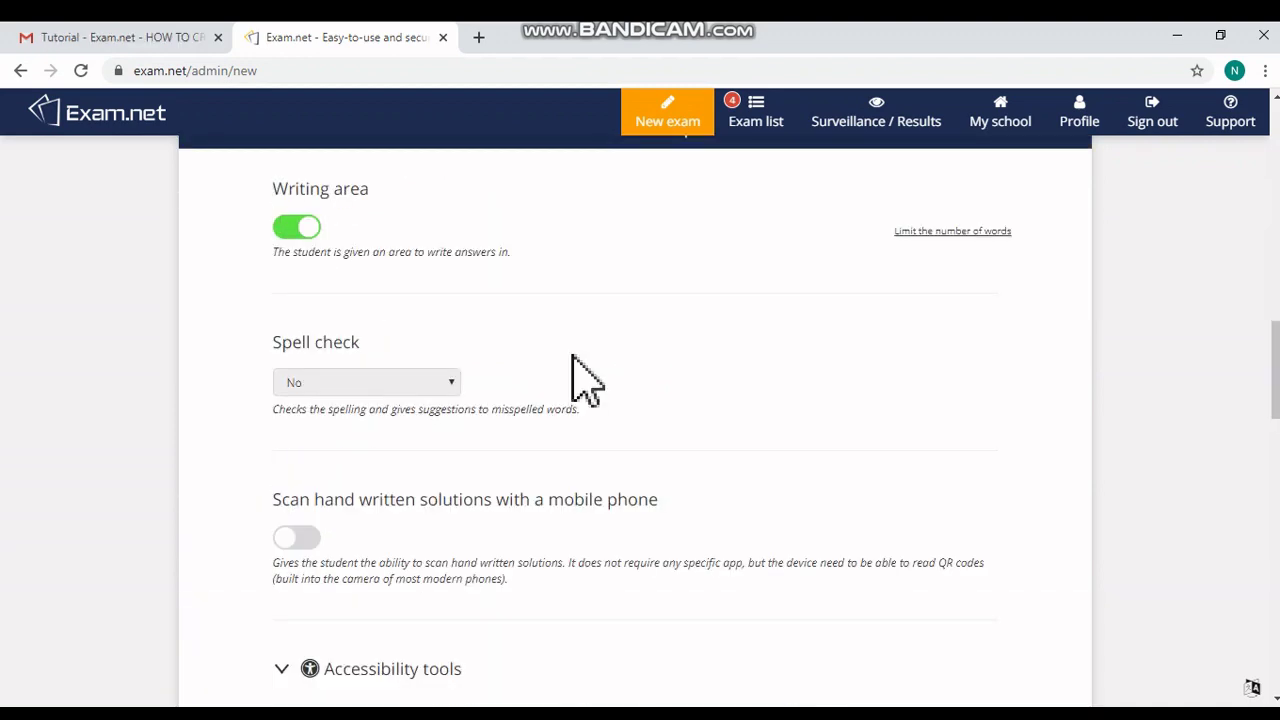
scroll(575, 360, down, 15)
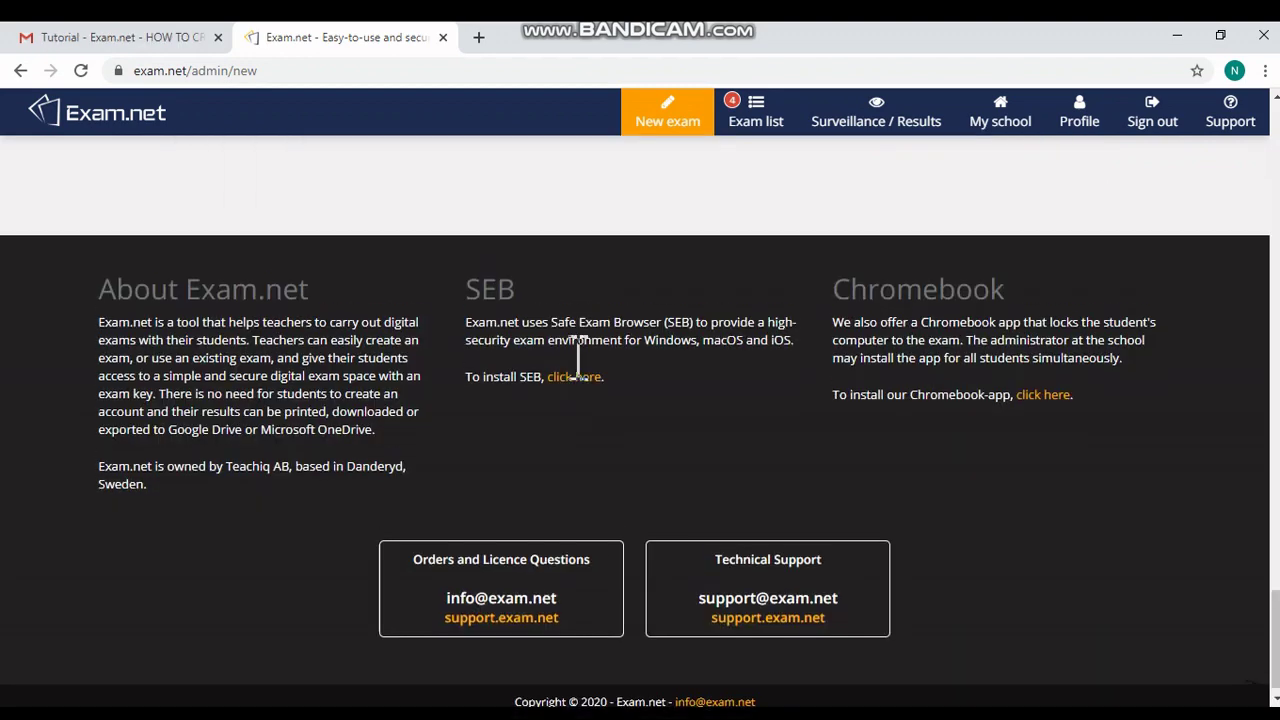
scroll(577, 357, up, 13)
scroll(580, 383, up, 5)
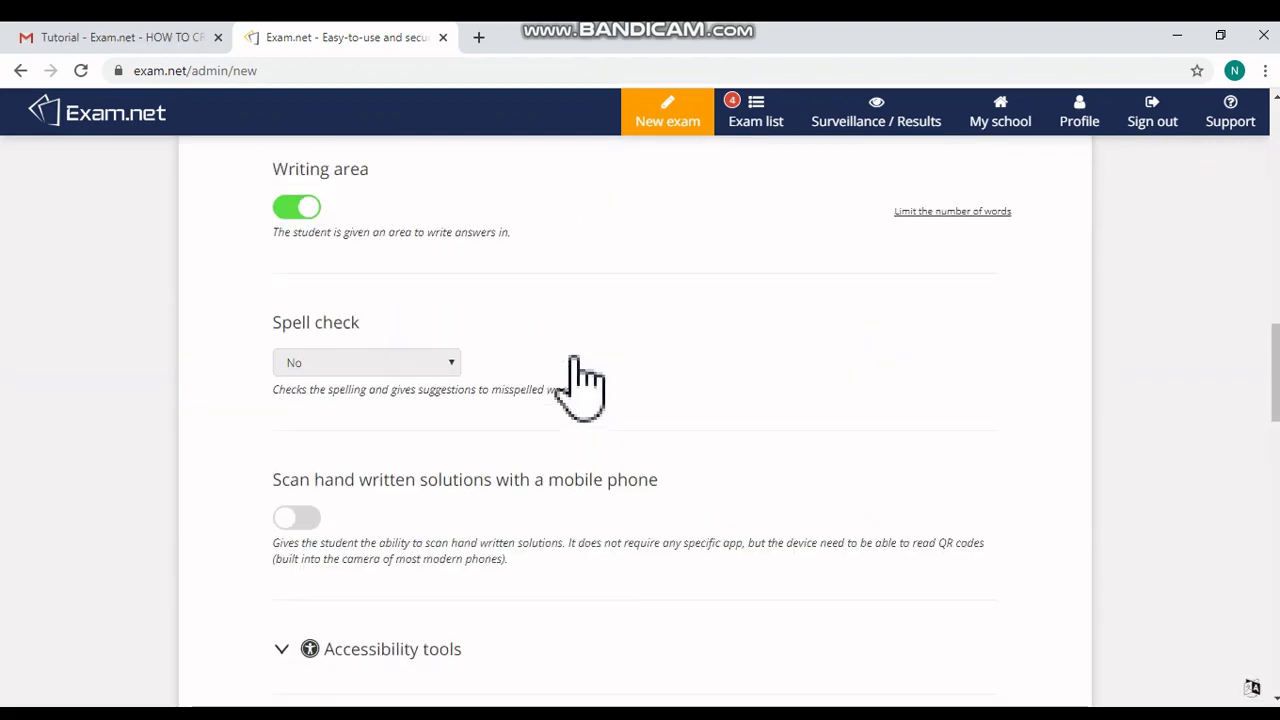
scroll(578, 380, down, 4)
scroll(577, 358, down, 7)
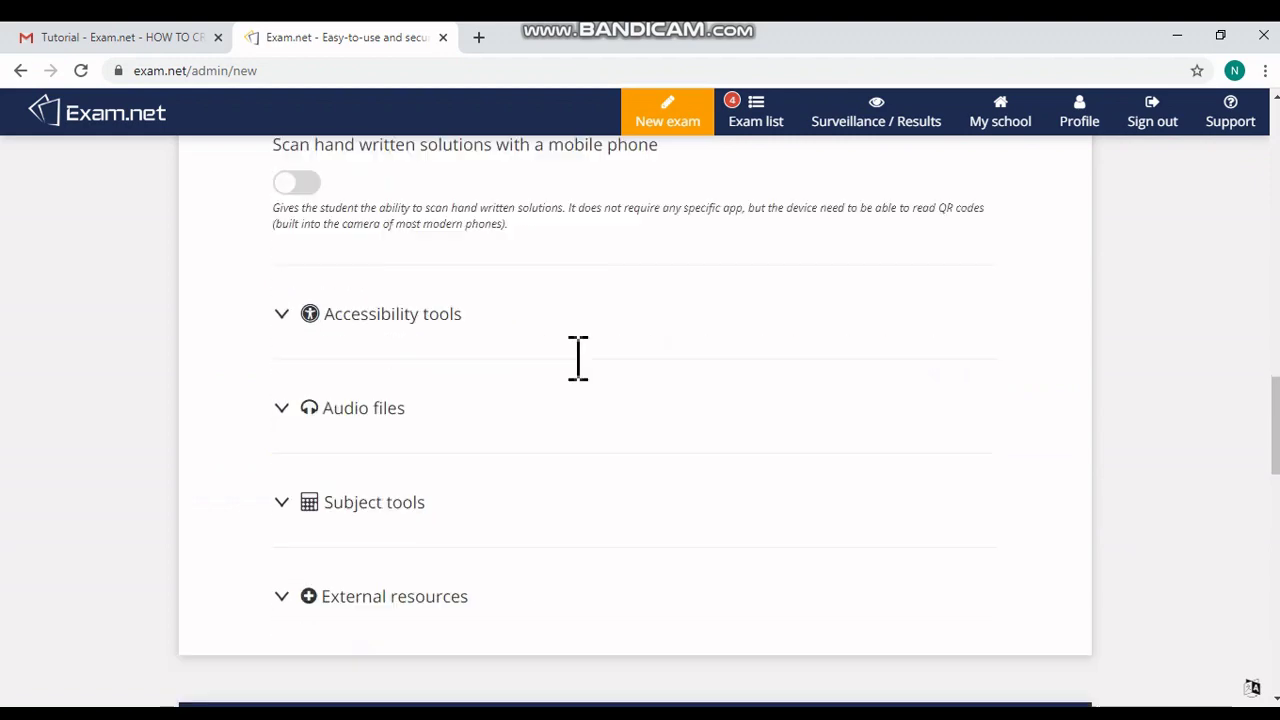
scroll(577, 358, up, 5)
scroll(575, 380, up, 6)
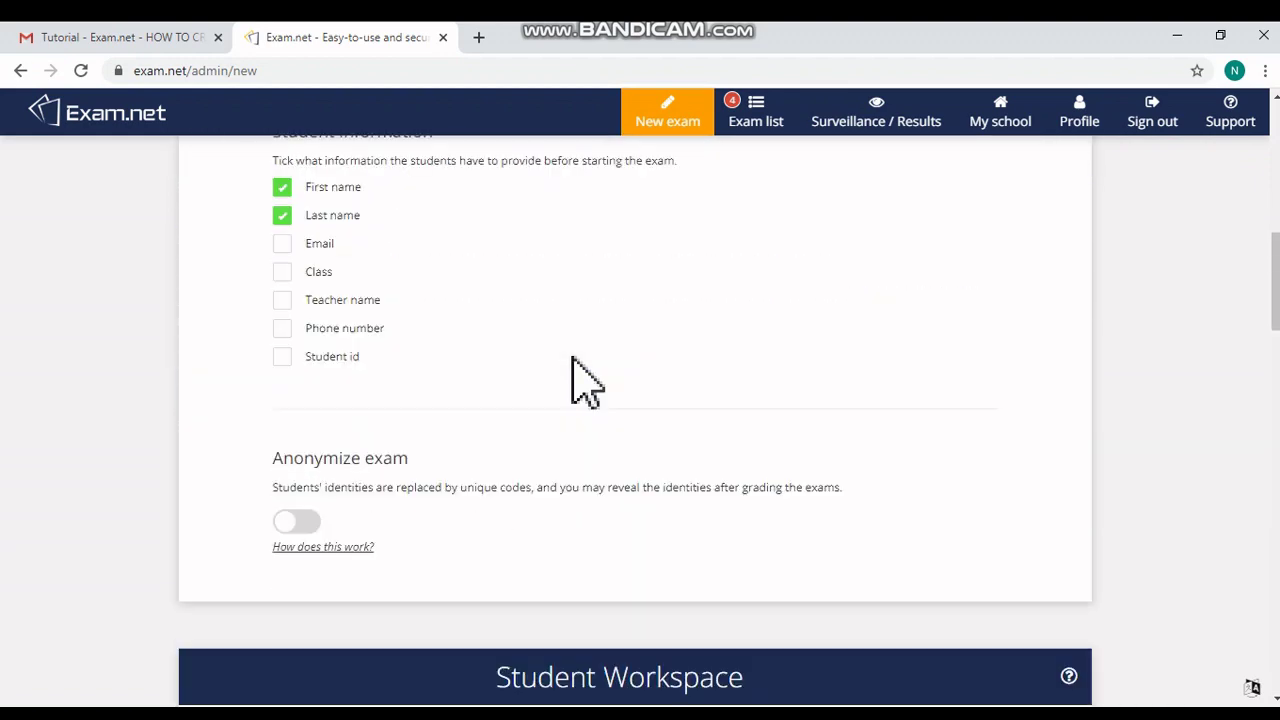
scroll(578, 385, down, 2)
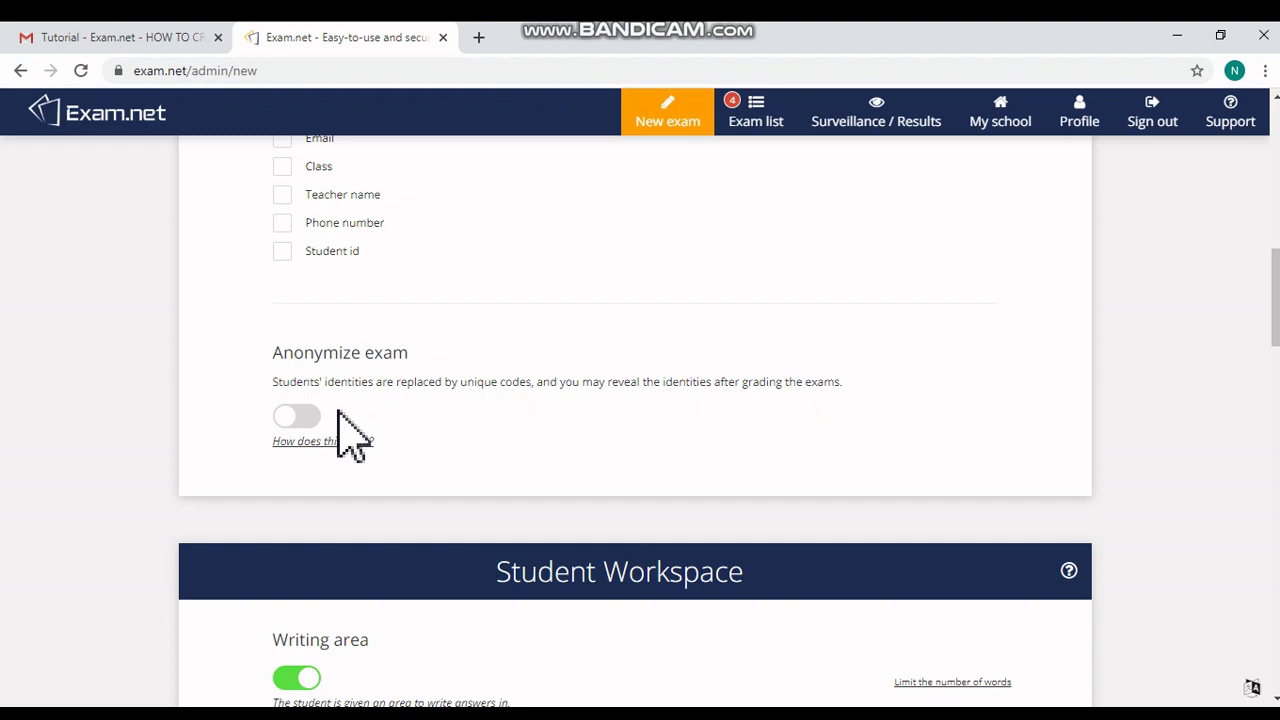
scroll(338, 411, down, 3)
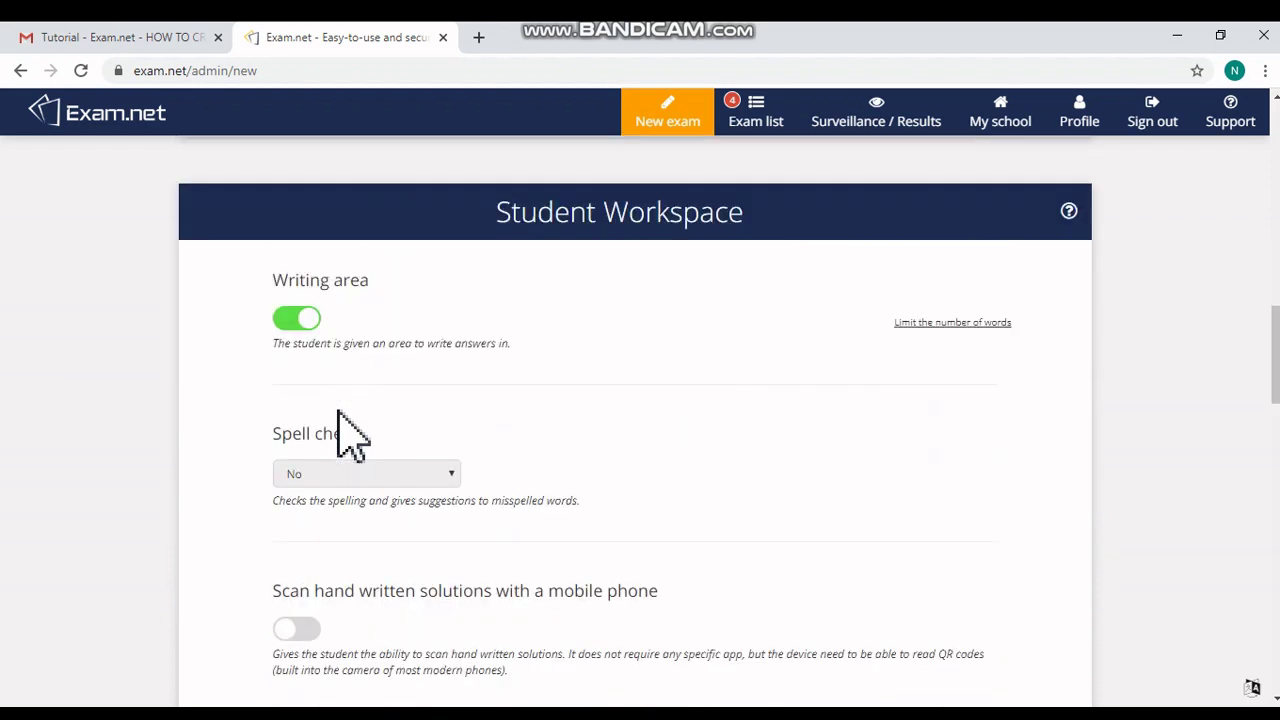
scroll(338, 411, down, 1)
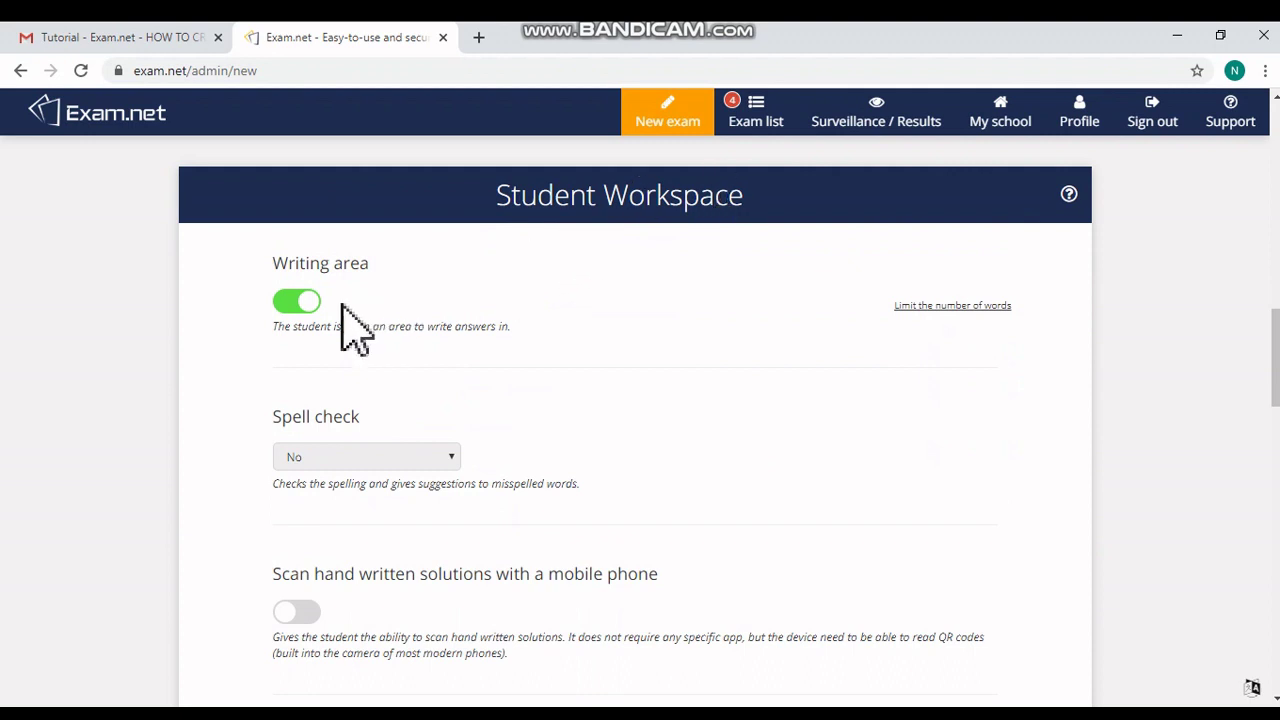
Switch the student writing area off and back on.
click(288, 304)
click(290, 303)
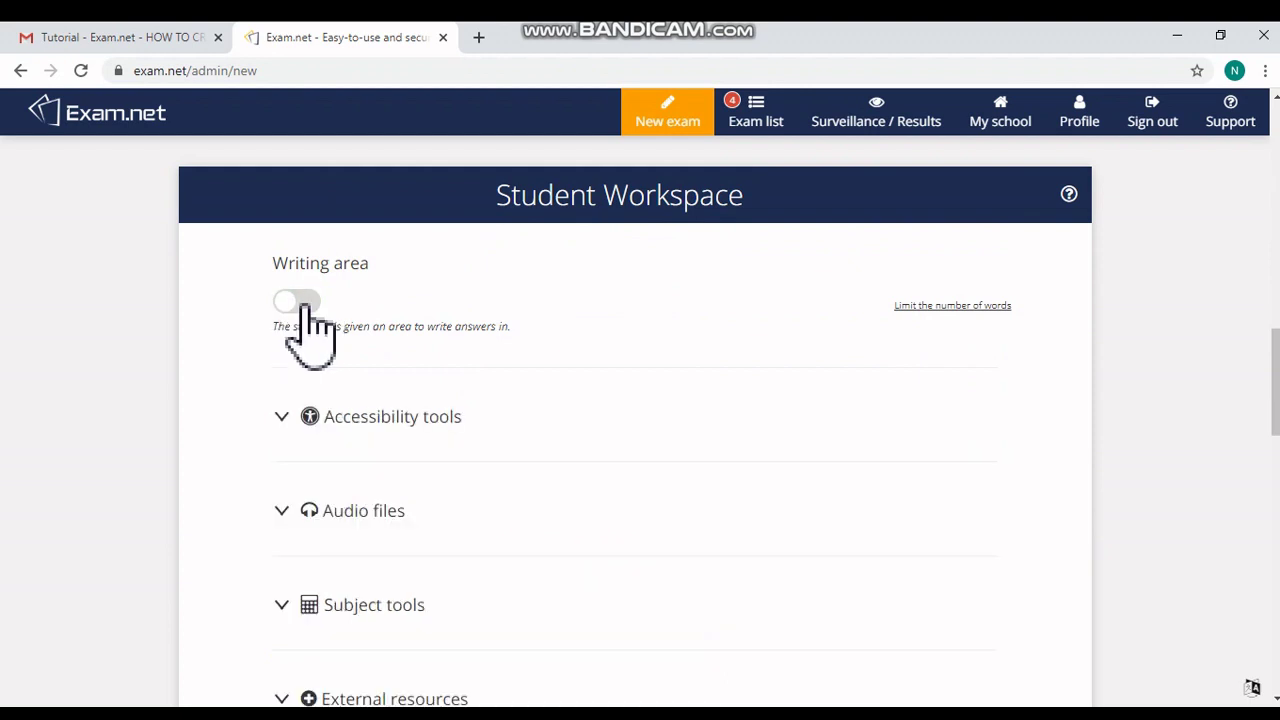
click(306, 302)
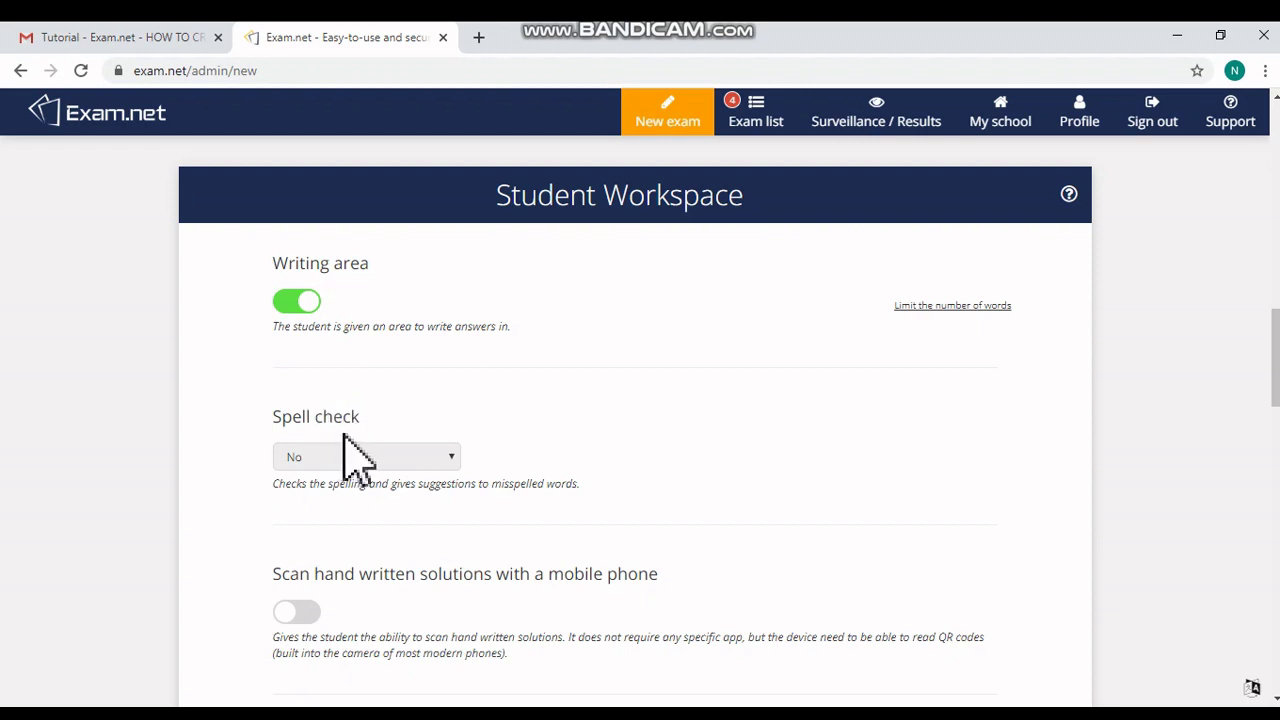
Enable scanning of hand written solutions with a mobile phone in the student workspace.
scroll(343, 437, down, 2)
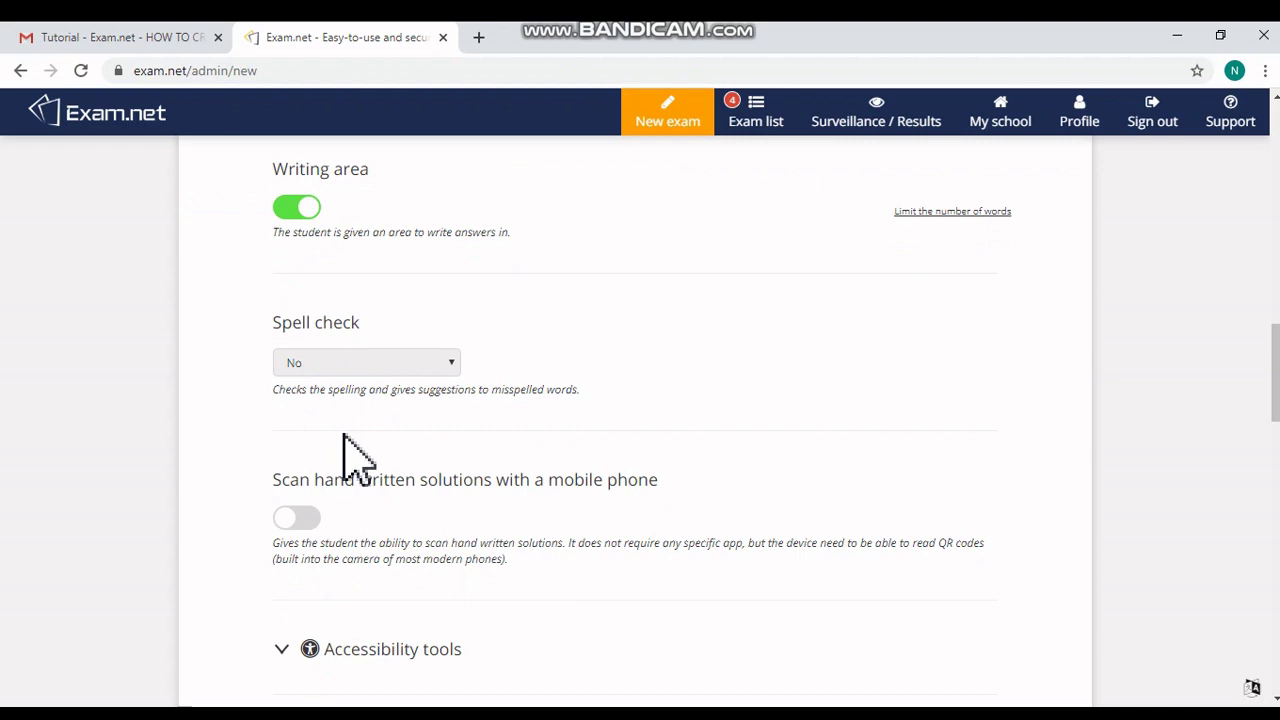
scroll(343, 437, down, 1)
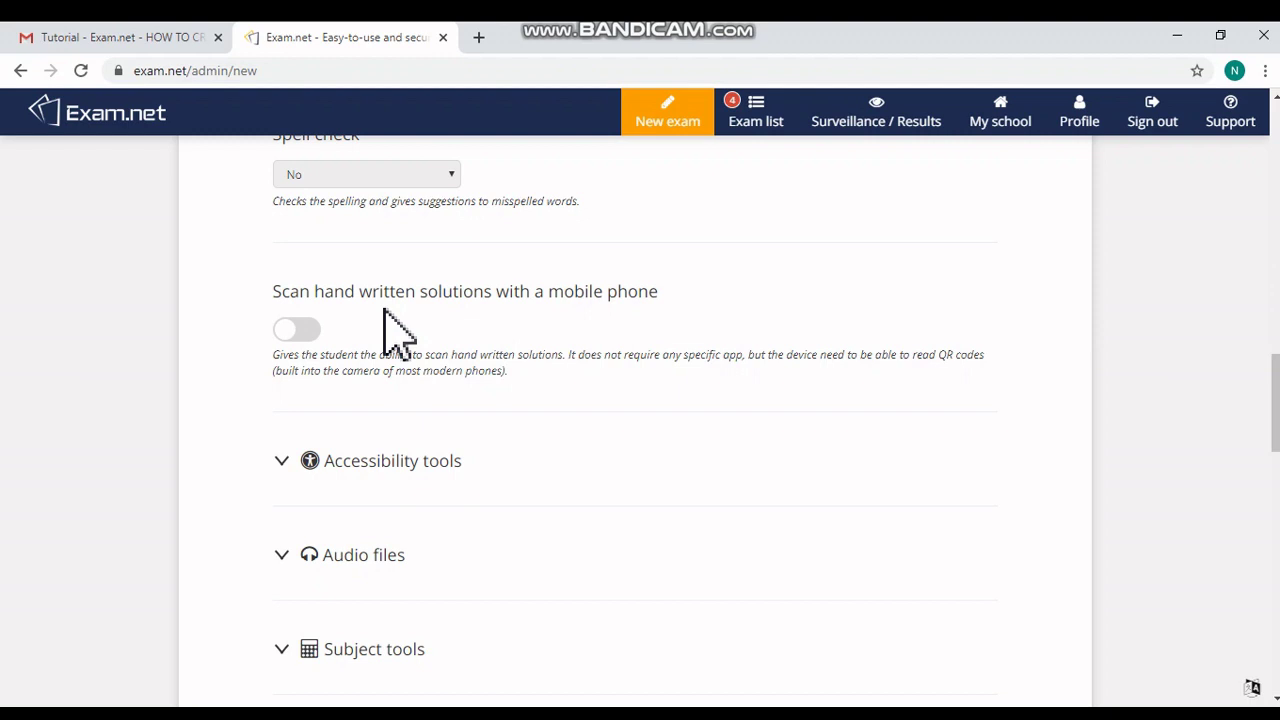
click(318, 340)
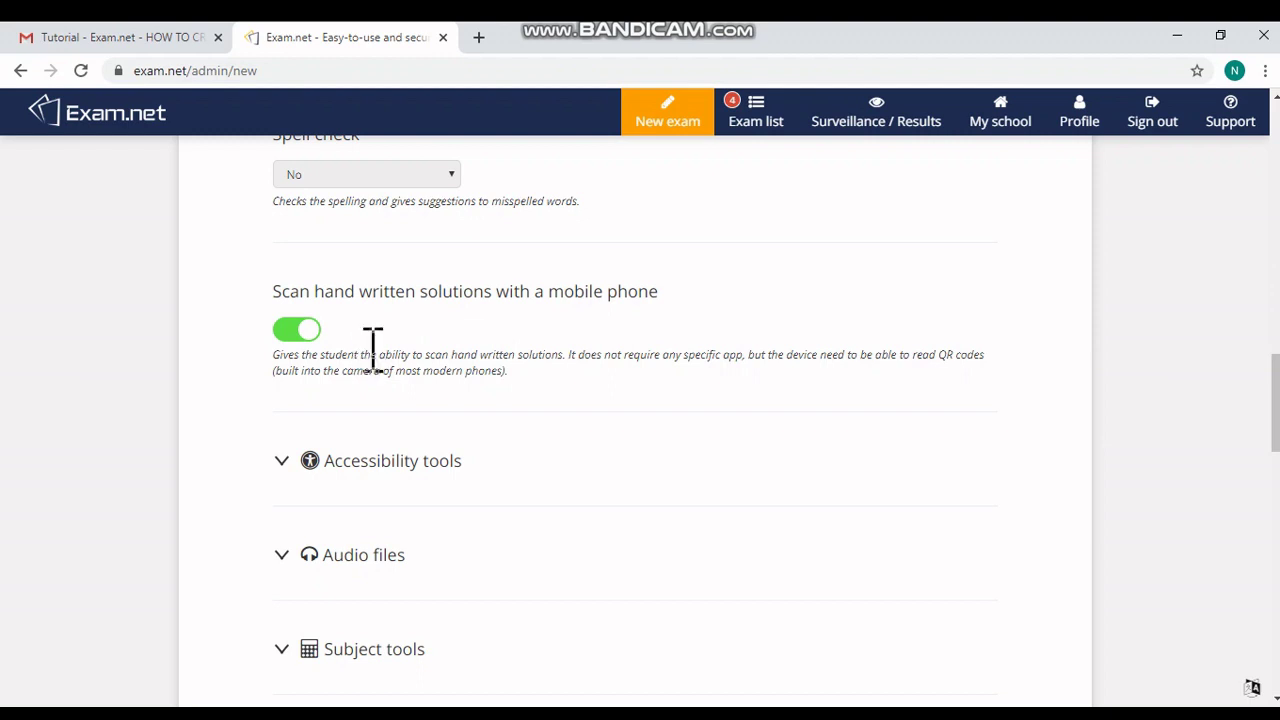
Expand the accessibility tools and review the translation help, English synonyms, speech synthesis and additional documents options.
scroll(415, 428, down, 2)
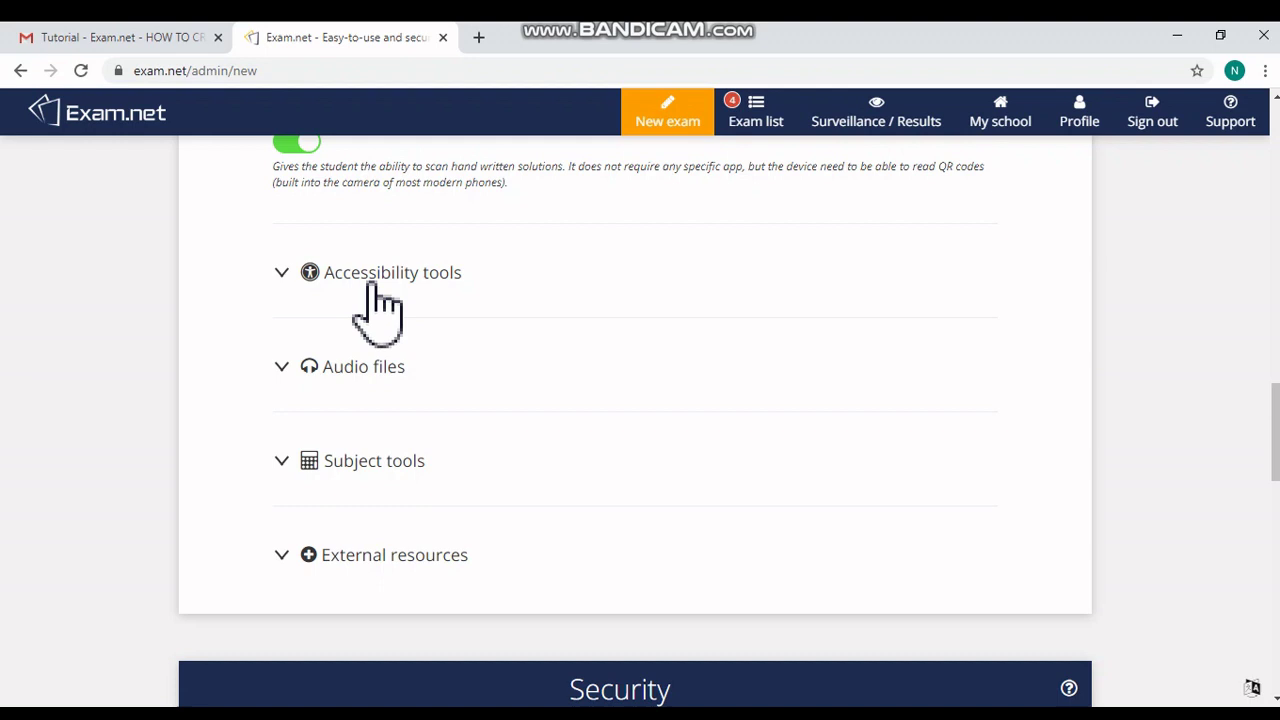
click(392, 285)
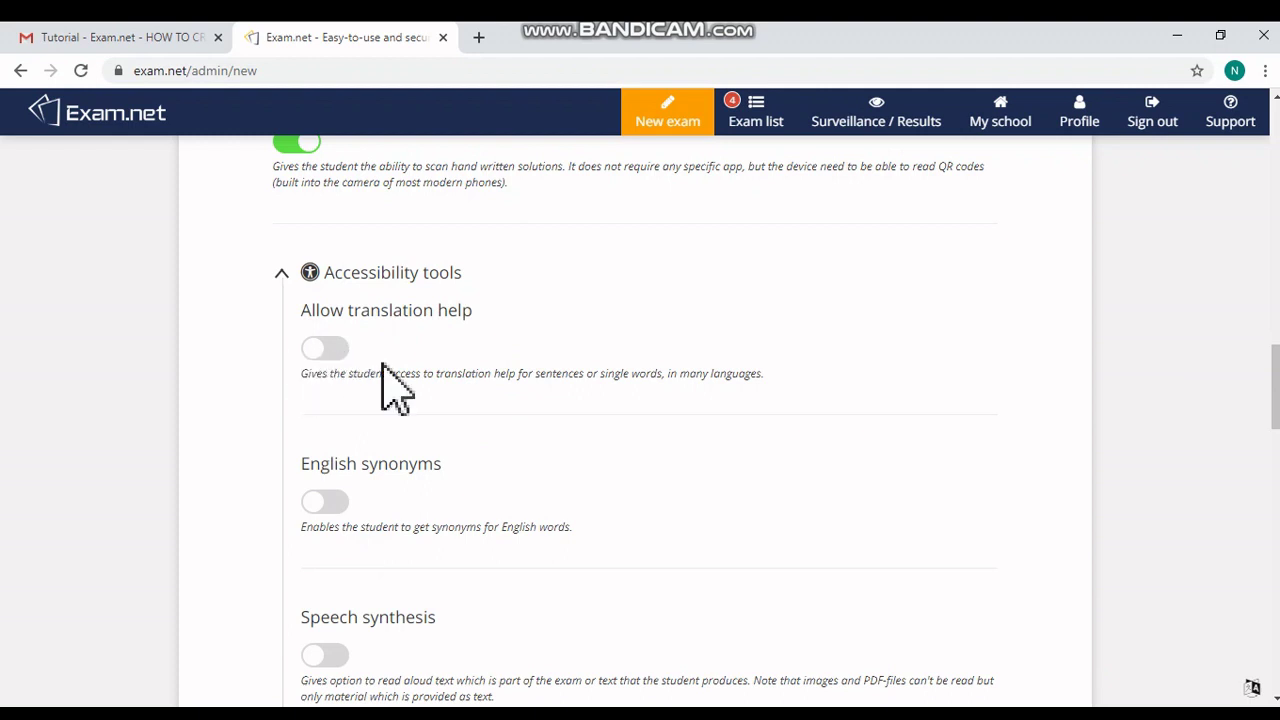
scroll(389, 366, down, 2)
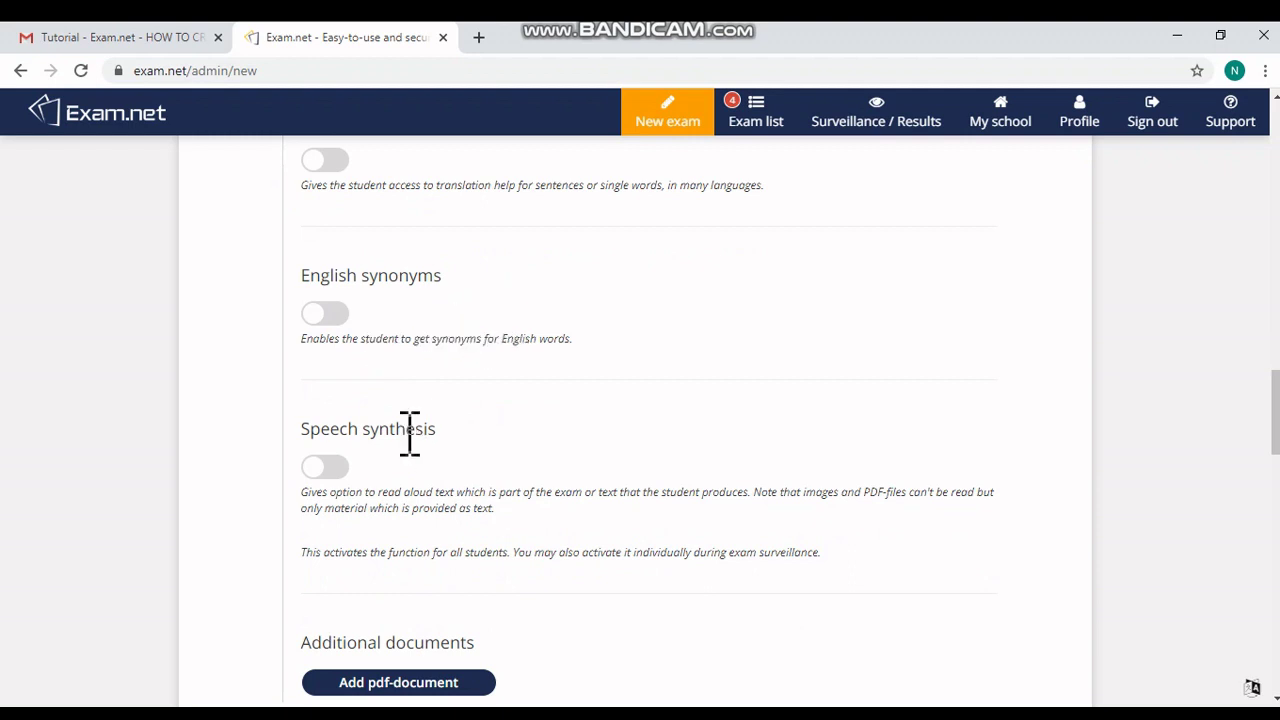
scroll(406, 465, down, 2)
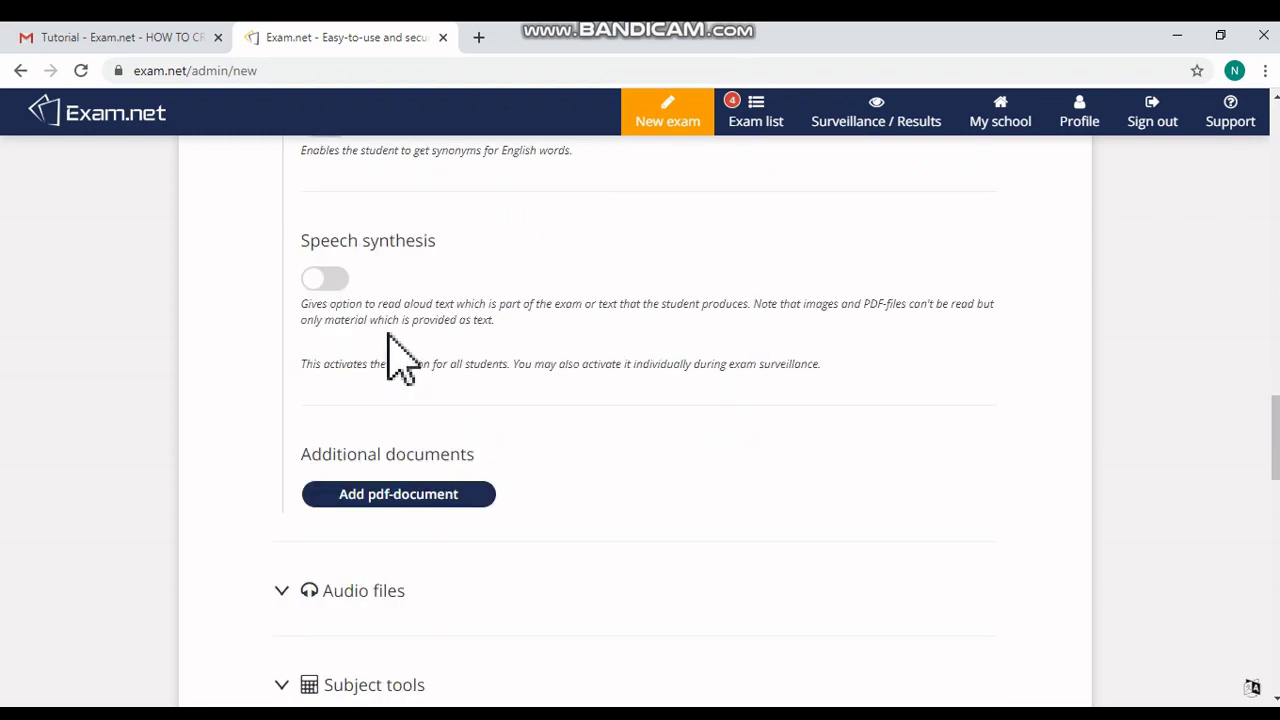
Expand the subject tools of the student workspace and enable the Drawing tool.
scroll(406, 340, down, 1)
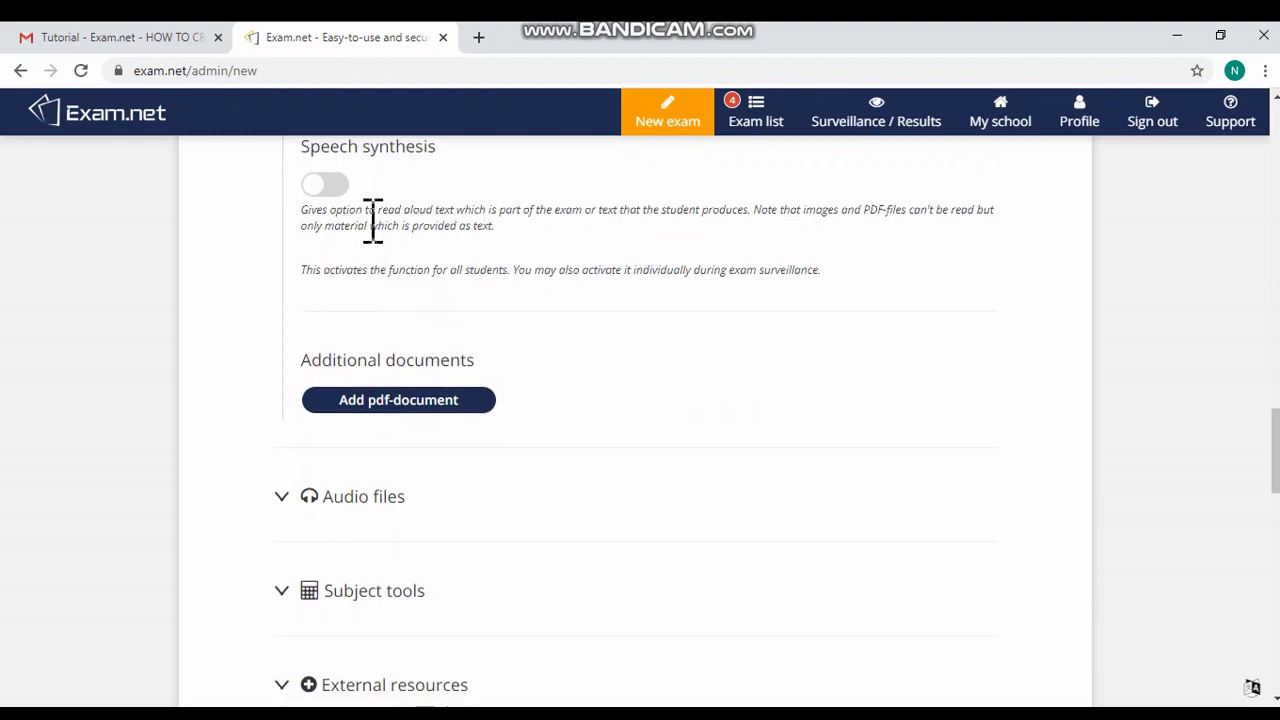
scroll(364, 235, up, 2)
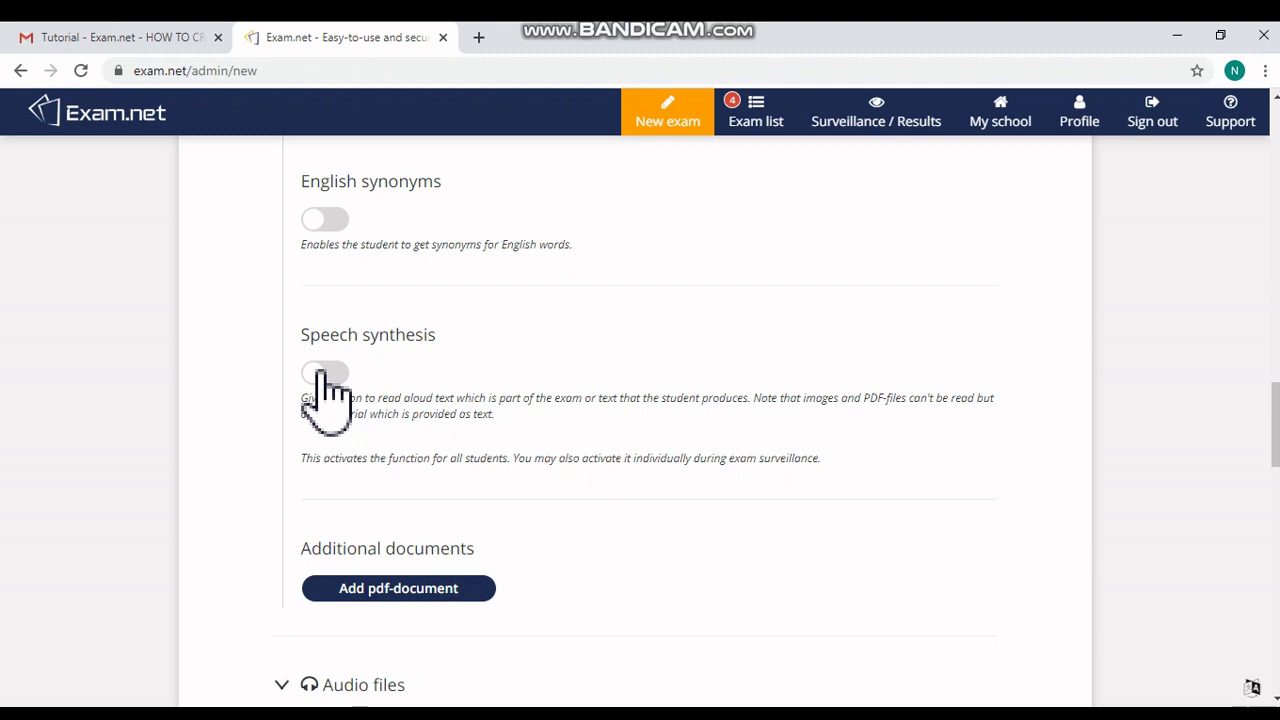
scroll(399, 347, down, 4)
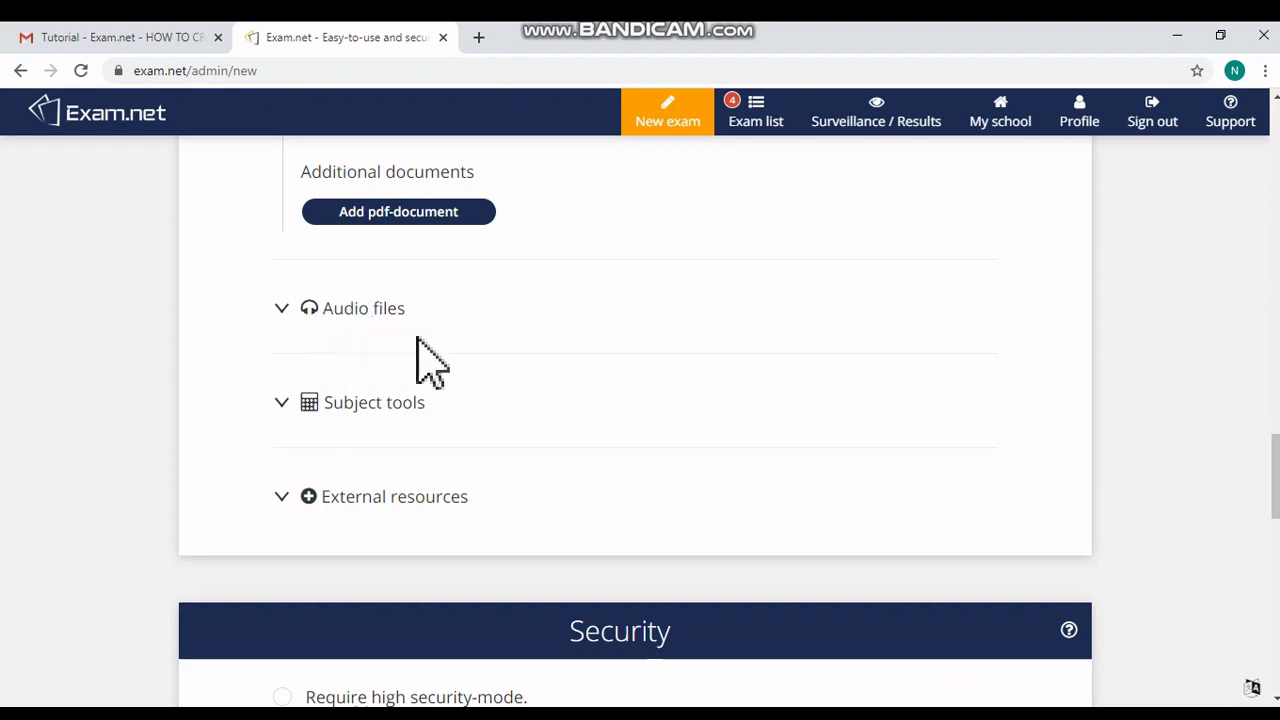
scroll(426, 363, down, 2)
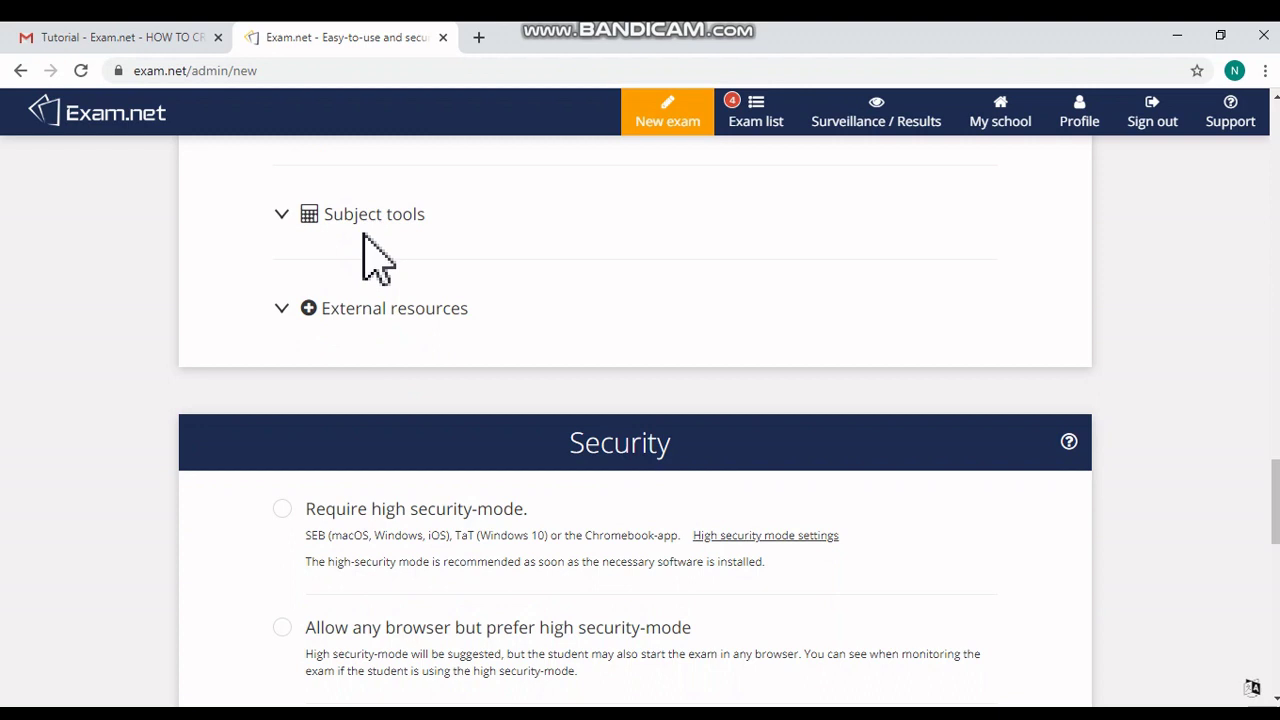
click(370, 218)
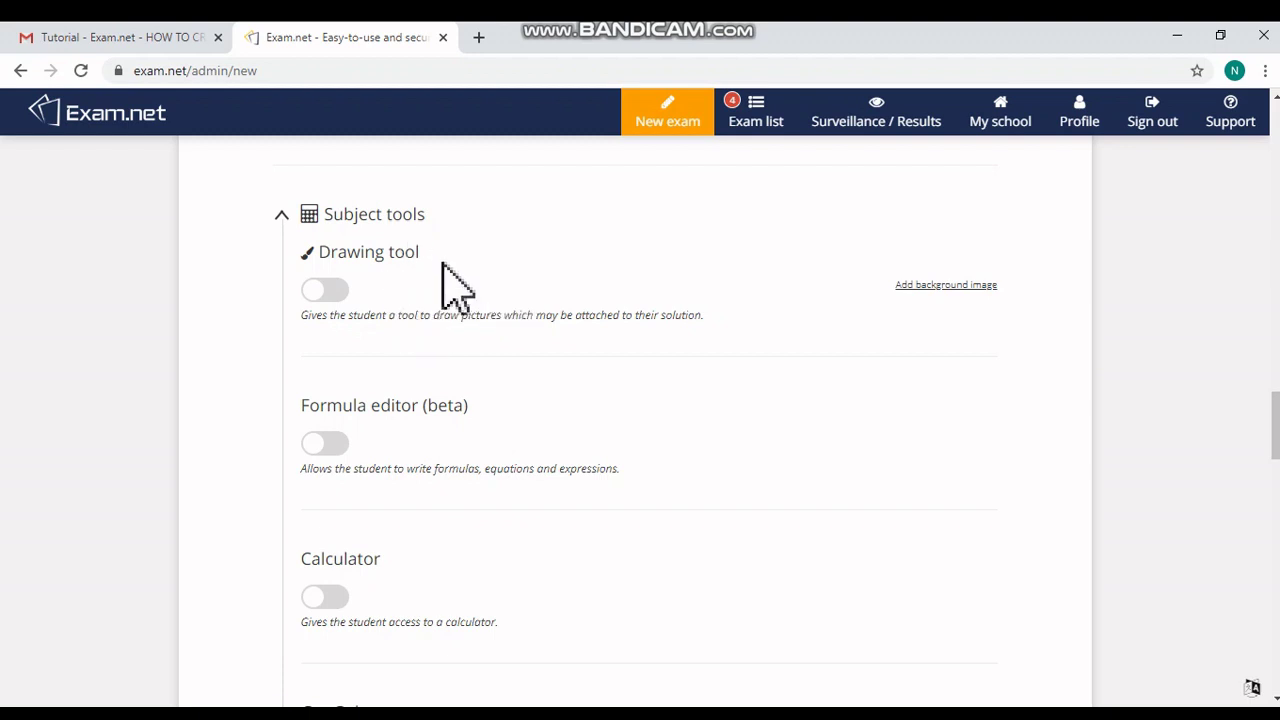
click(348, 294)
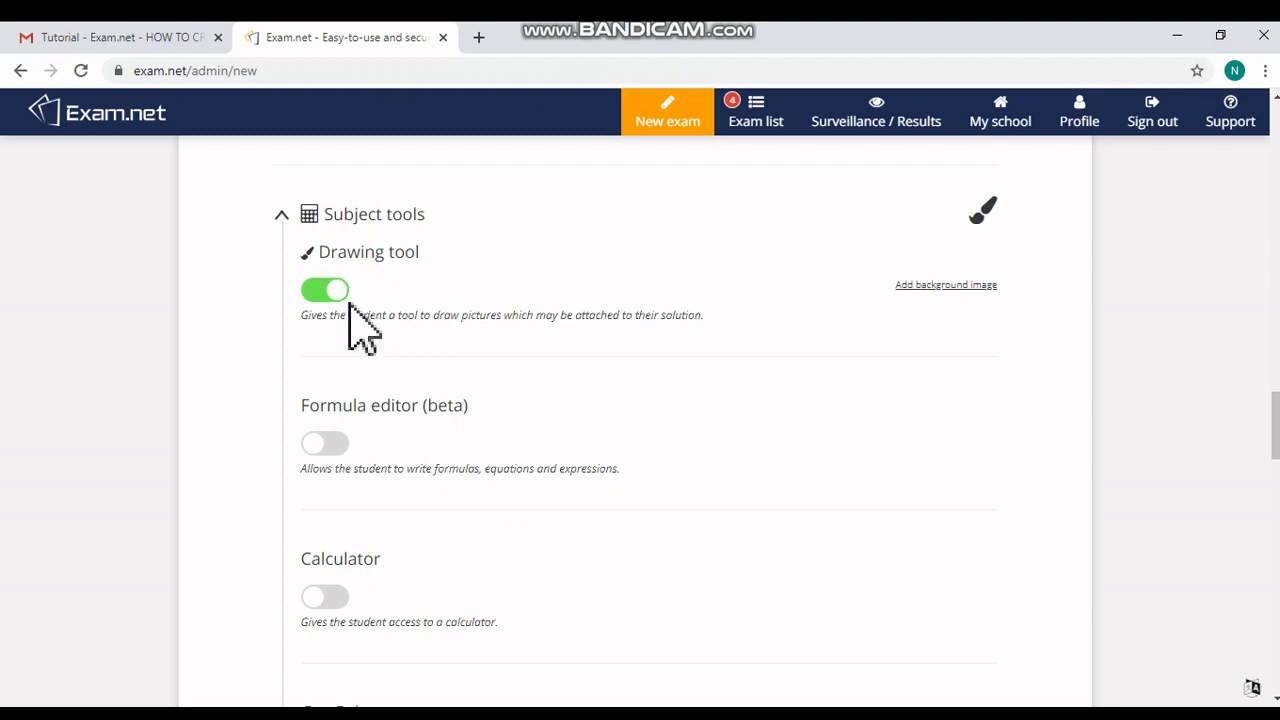
Review the remaining subject tools: formula editor, calculator, GeoGebra, Desmos, mathematics formulas and programming.
scroll(366, 350, down, 2)
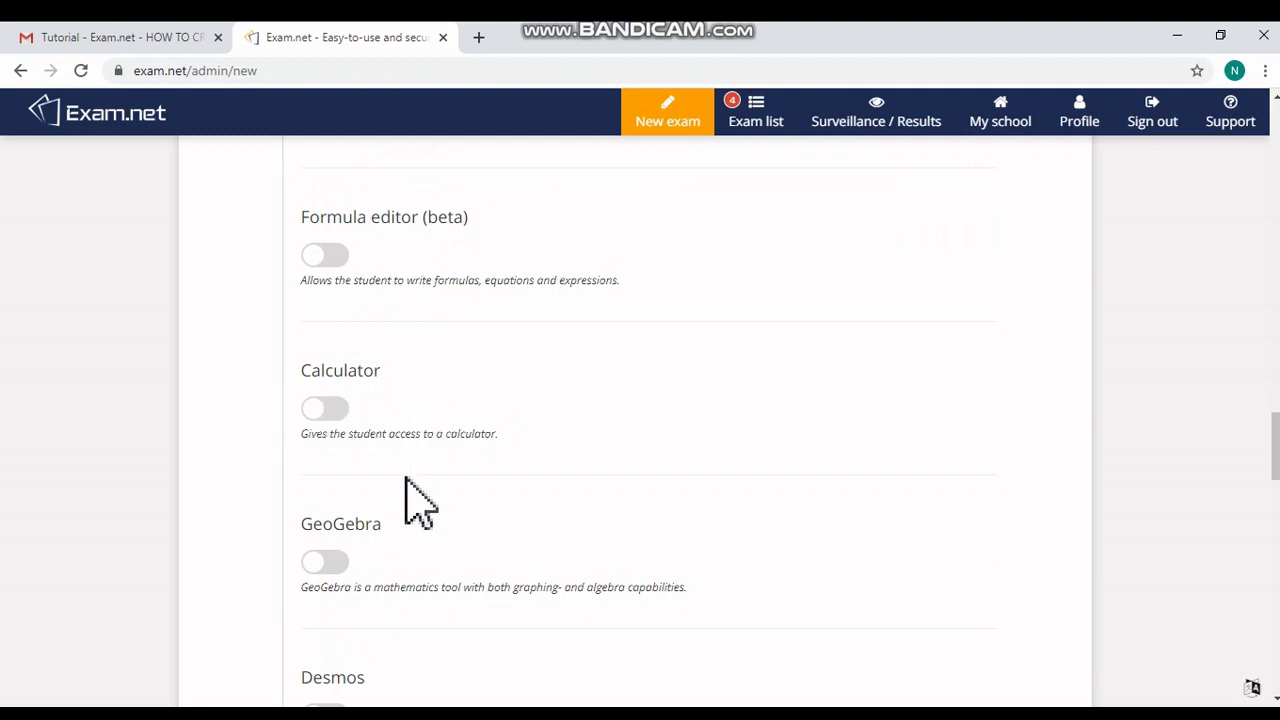
scroll(405, 478, down, 1)
scroll(382, 470, down, 2)
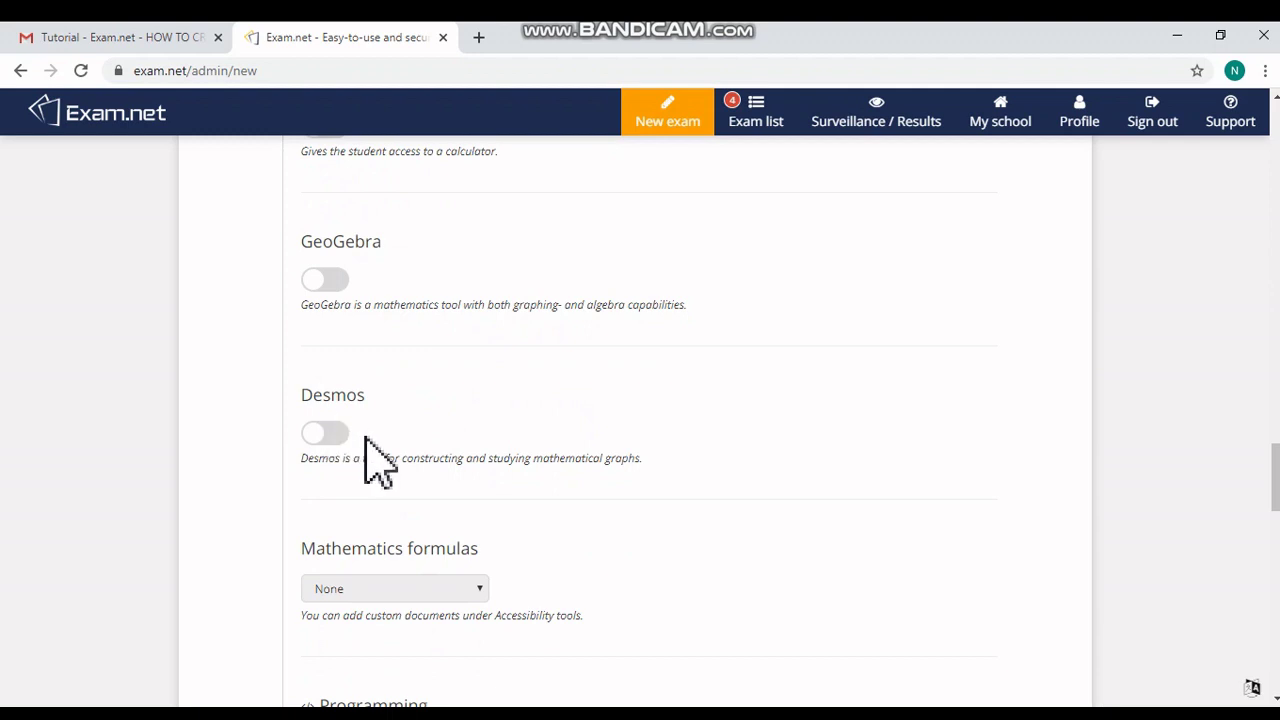
scroll(416, 448, up, 3)
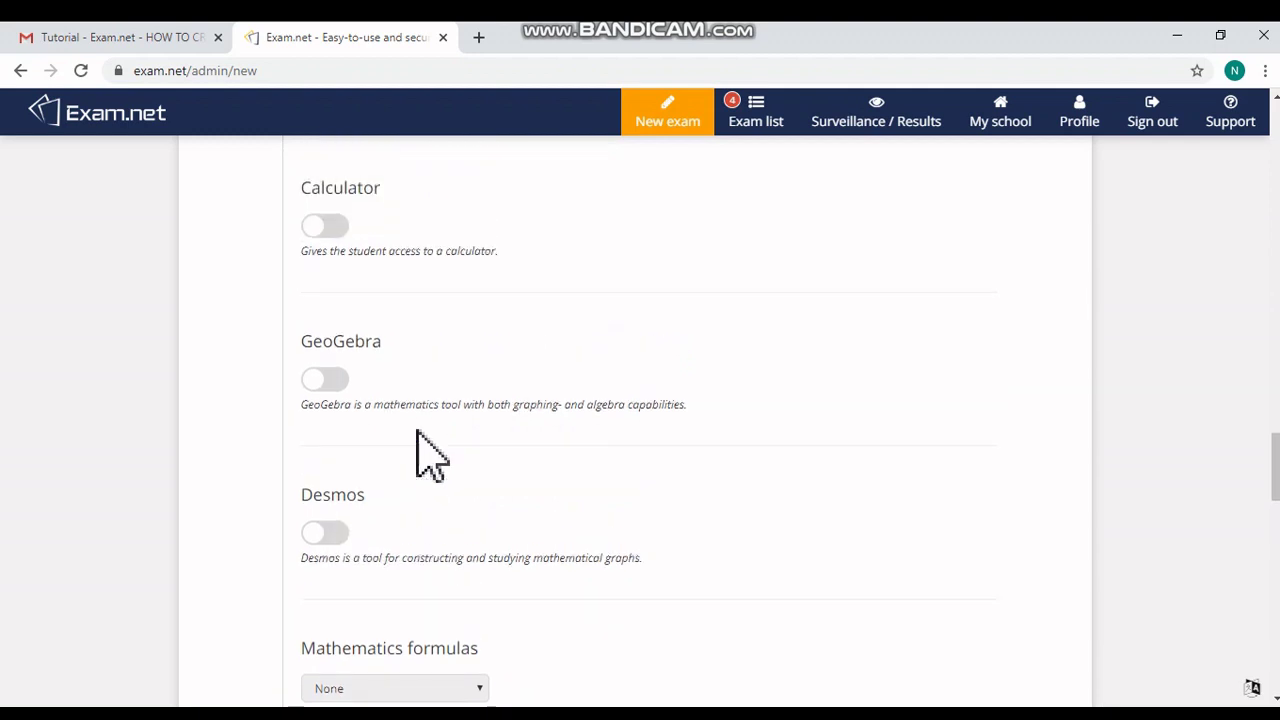
scroll(430, 455, up, 1)
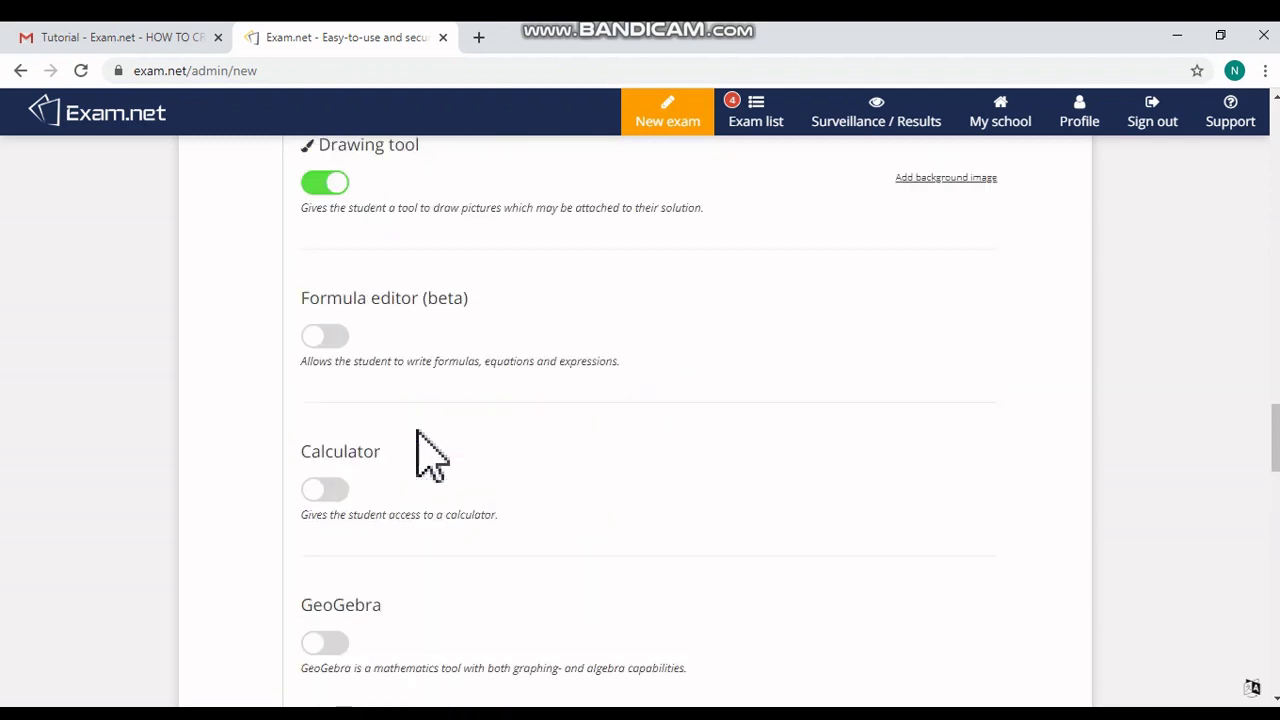
scroll(430, 455, down, 1)
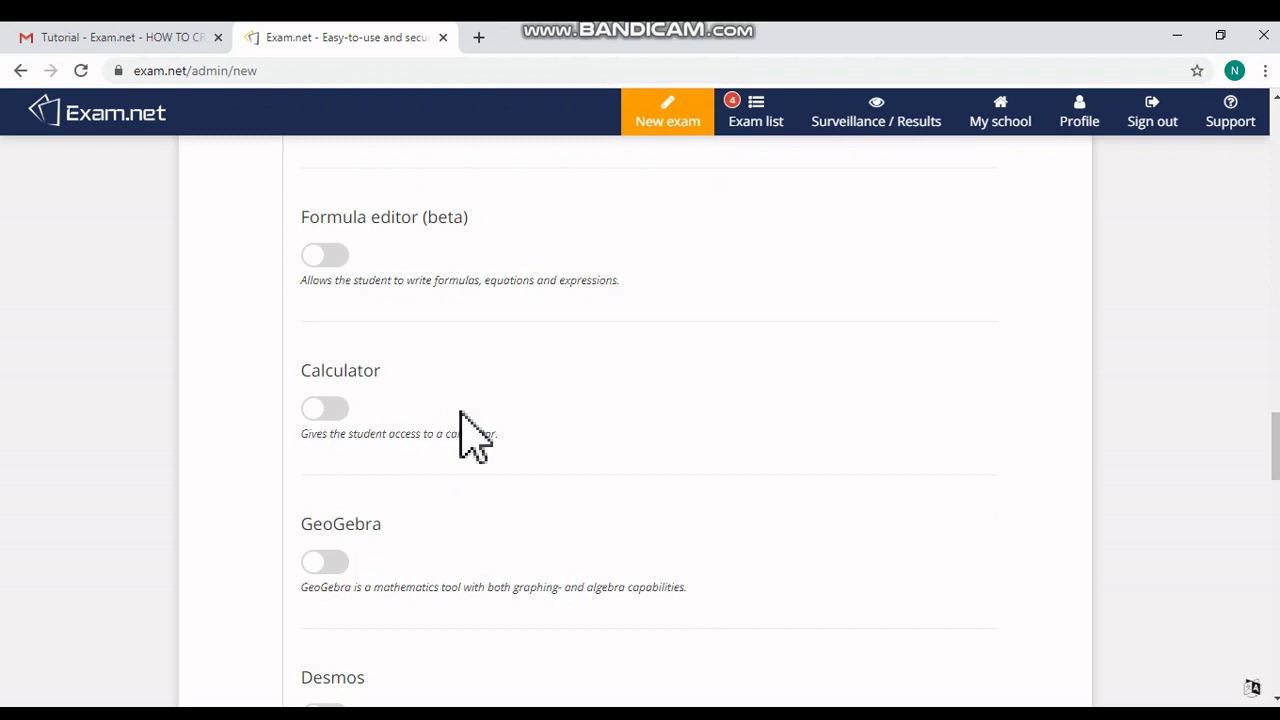
scroll(462, 416, down, 2)
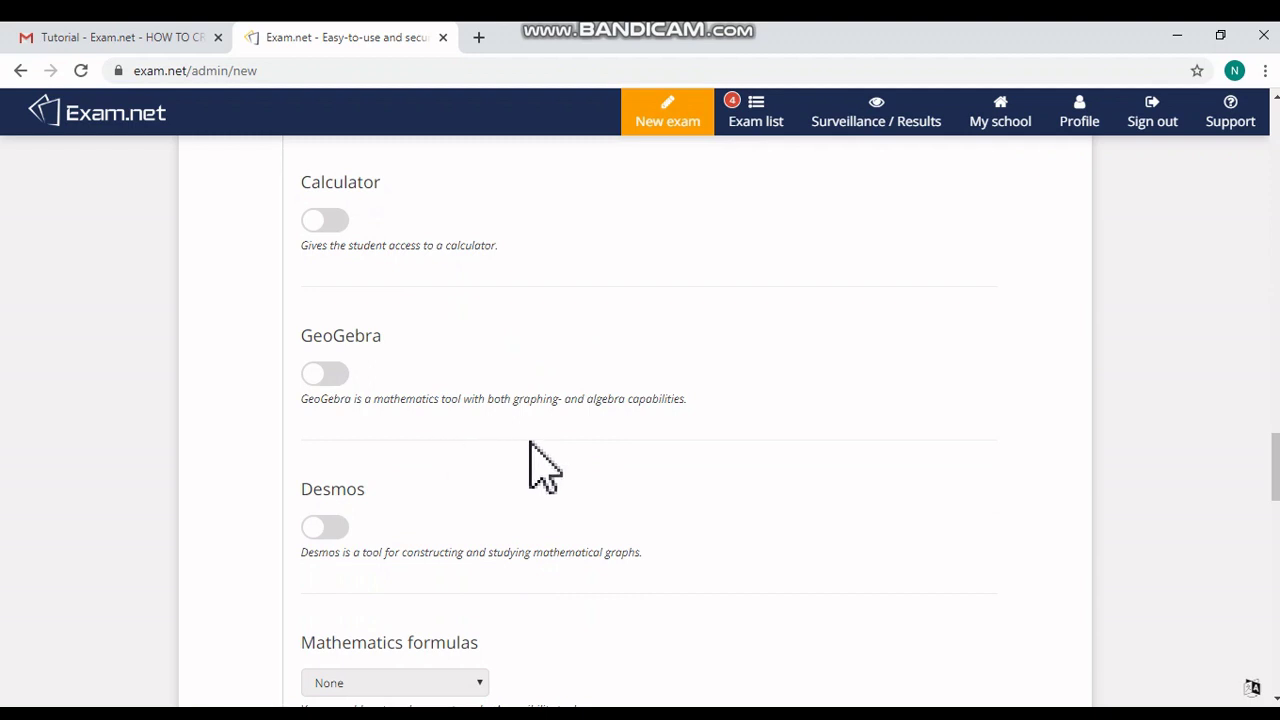
scroll(530, 442, down, 1)
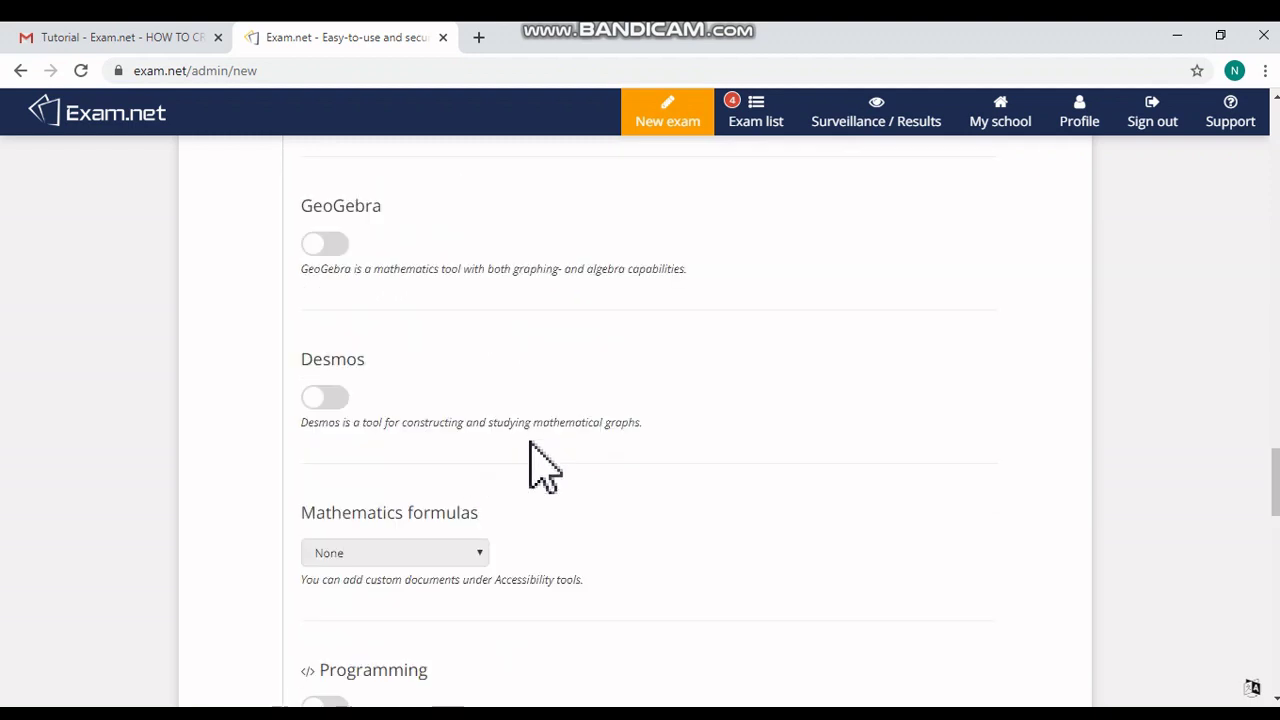
scroll(540, 465, down, 1)
scroll(543, 466, down, 2)
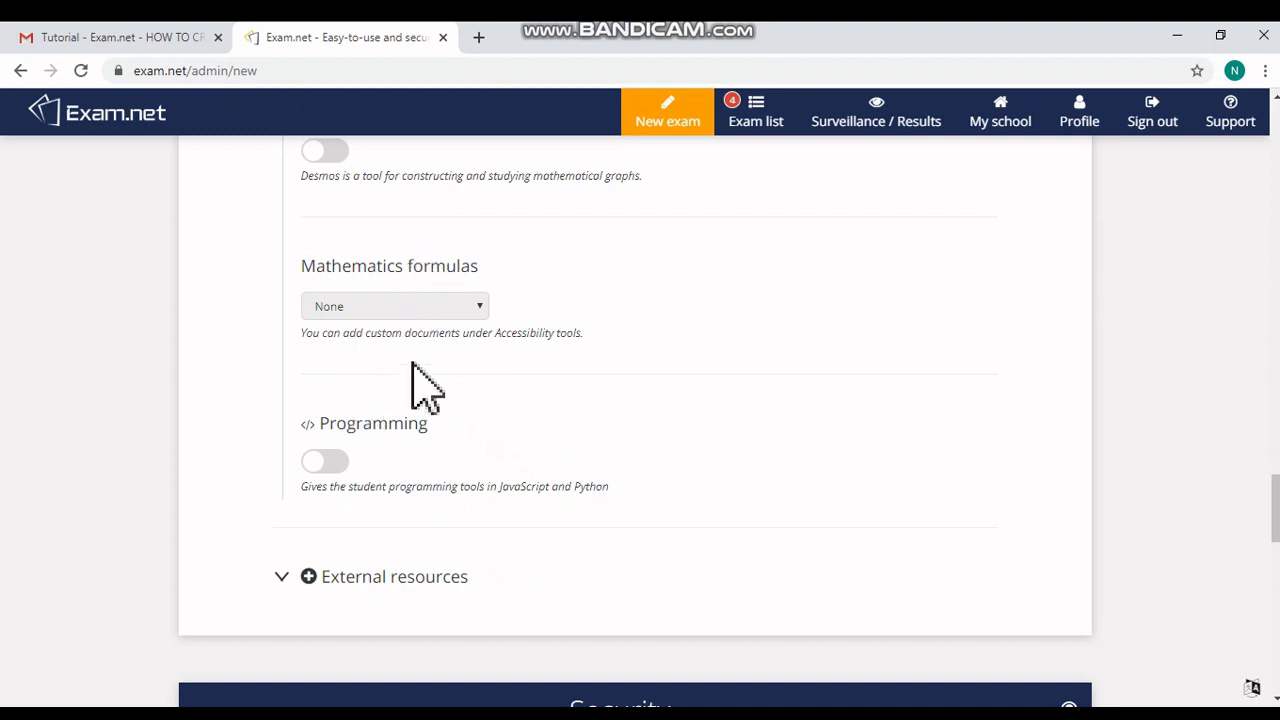
scroll(405, 340, up, 2)
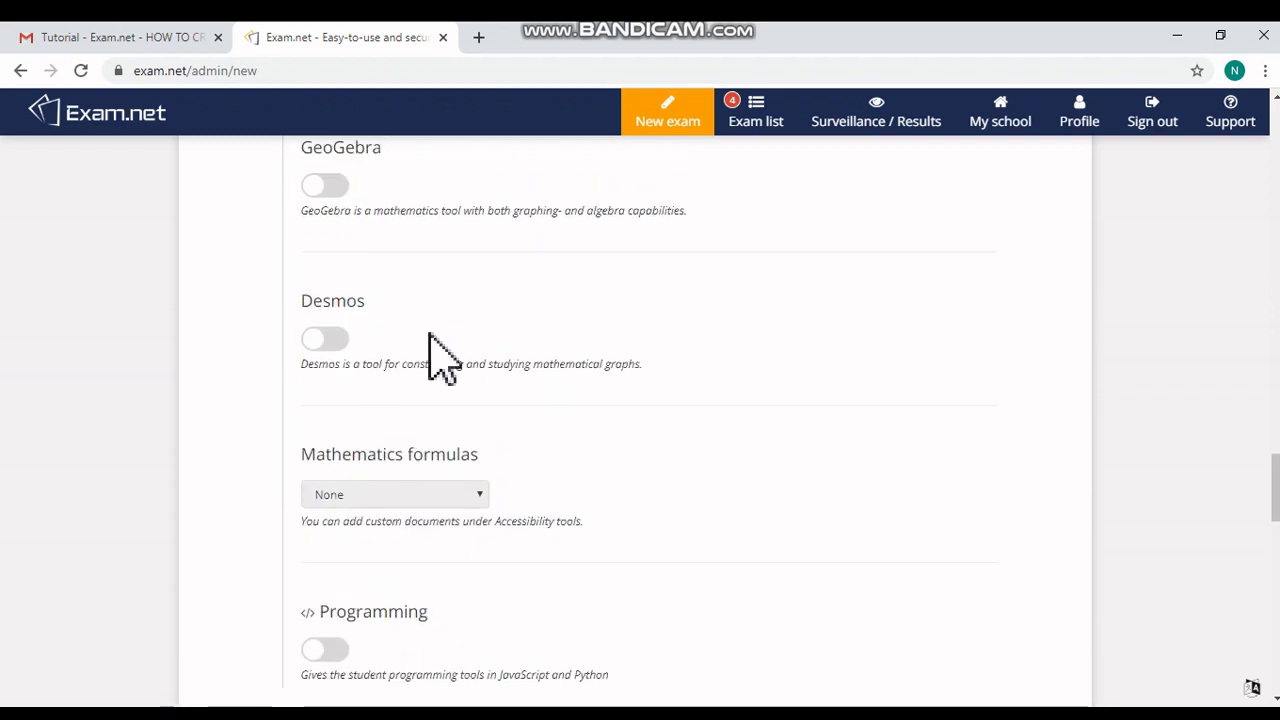
scroll(440, 350, down, 4)
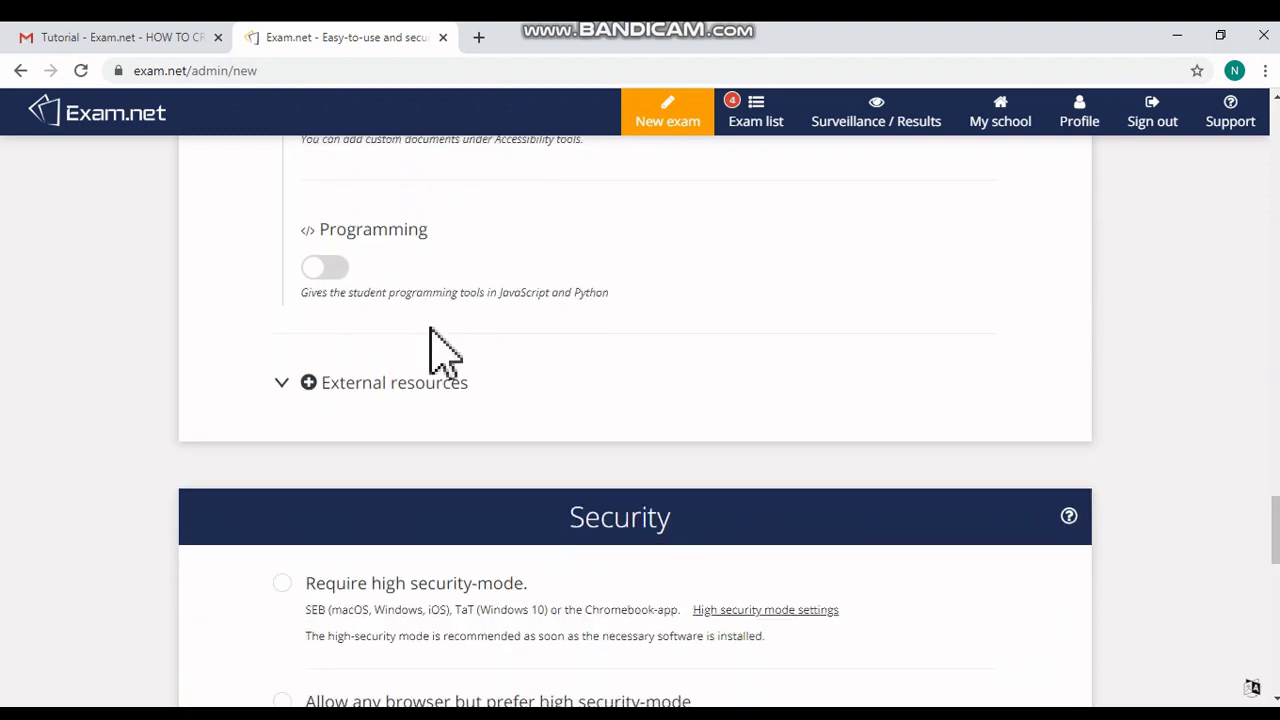
Expand the external resources section and review its usage note and the resource name and URL fields.
scroll(440, 350, down, 1)
click(378, 205)
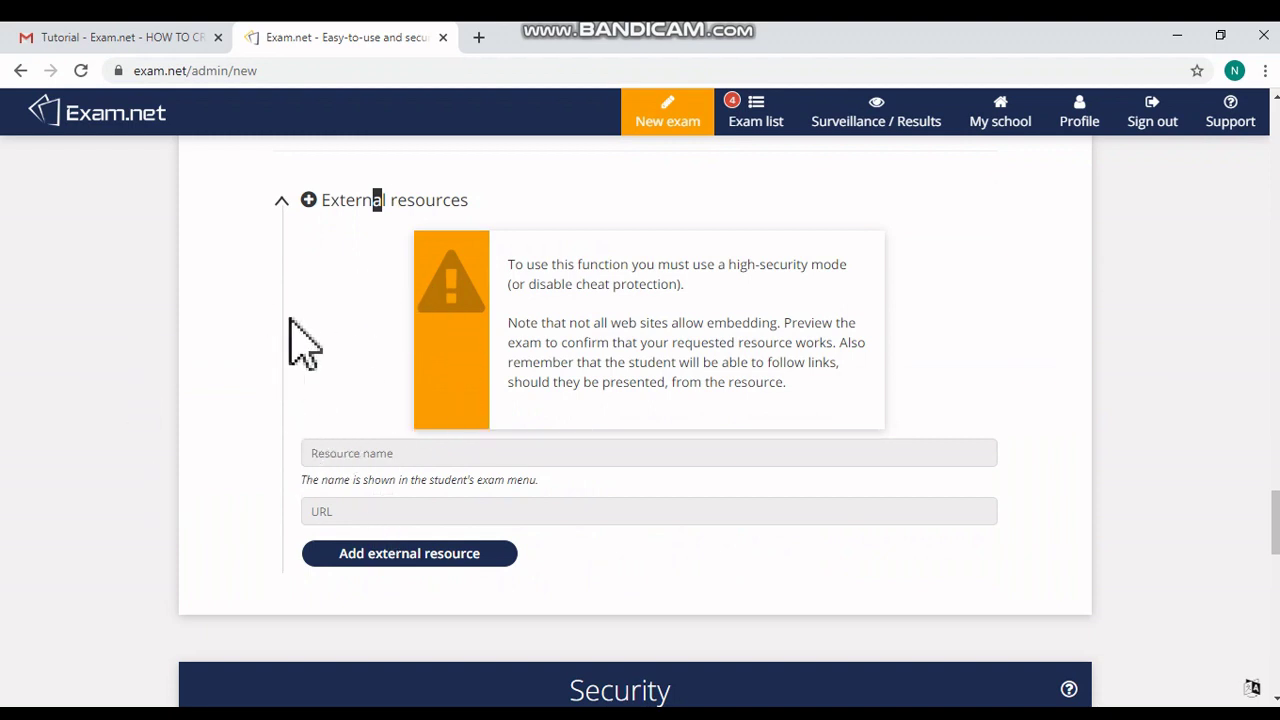
scroll(314, 337, down, 3)
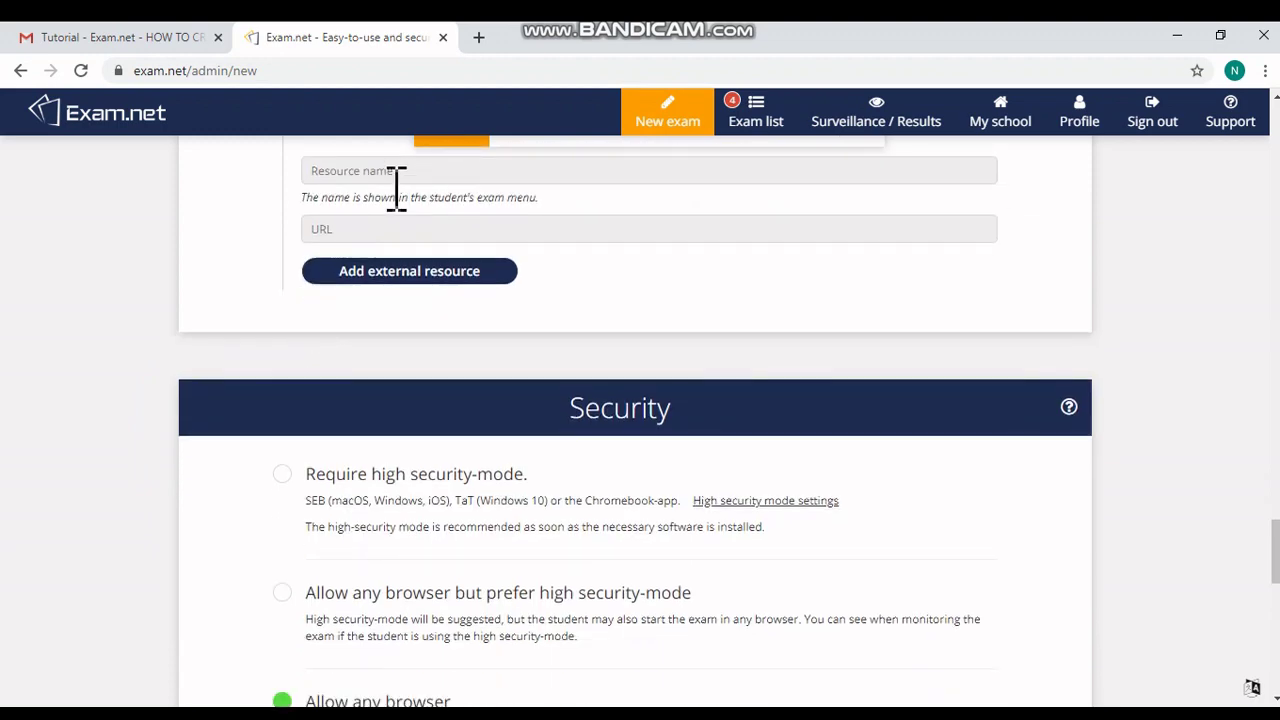
Review the exam's security options and set the lower security-mode to "Require explanation and manual unlock (by the teacher)".
scroll(460, 294, down, 2)
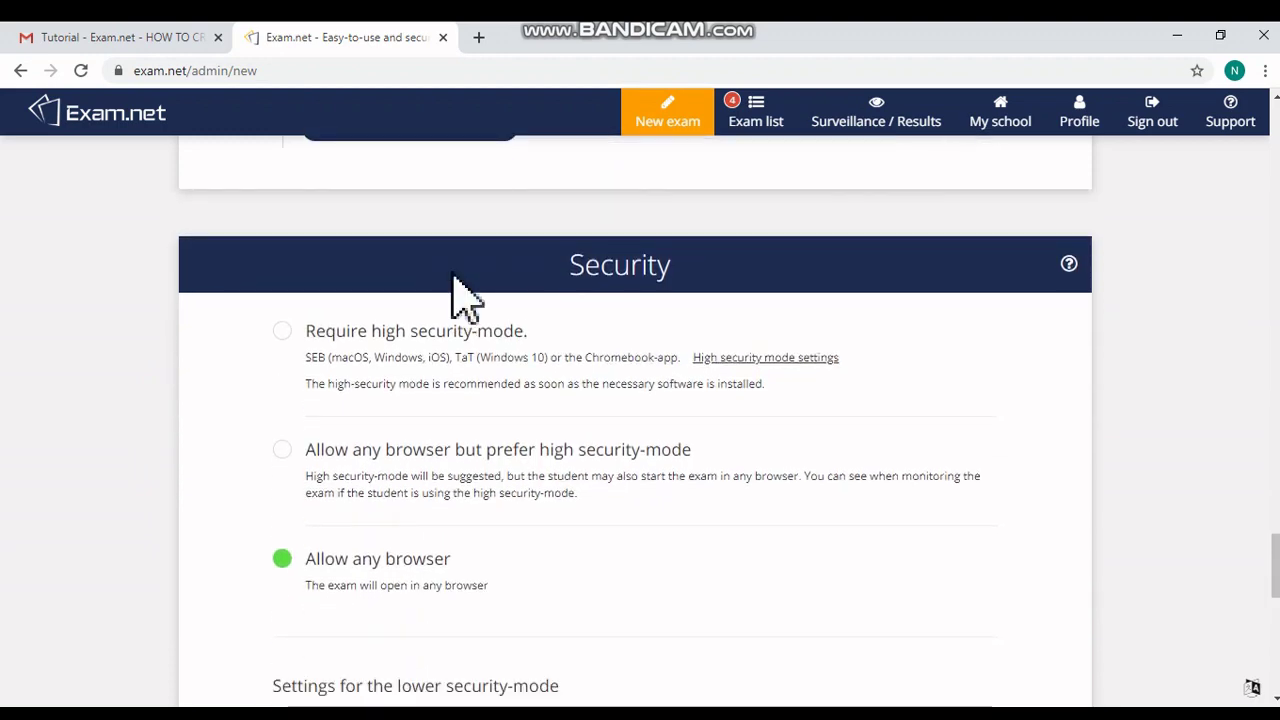
scroll(463, 296, down, 1)
scroll(457, 300, up, 2)
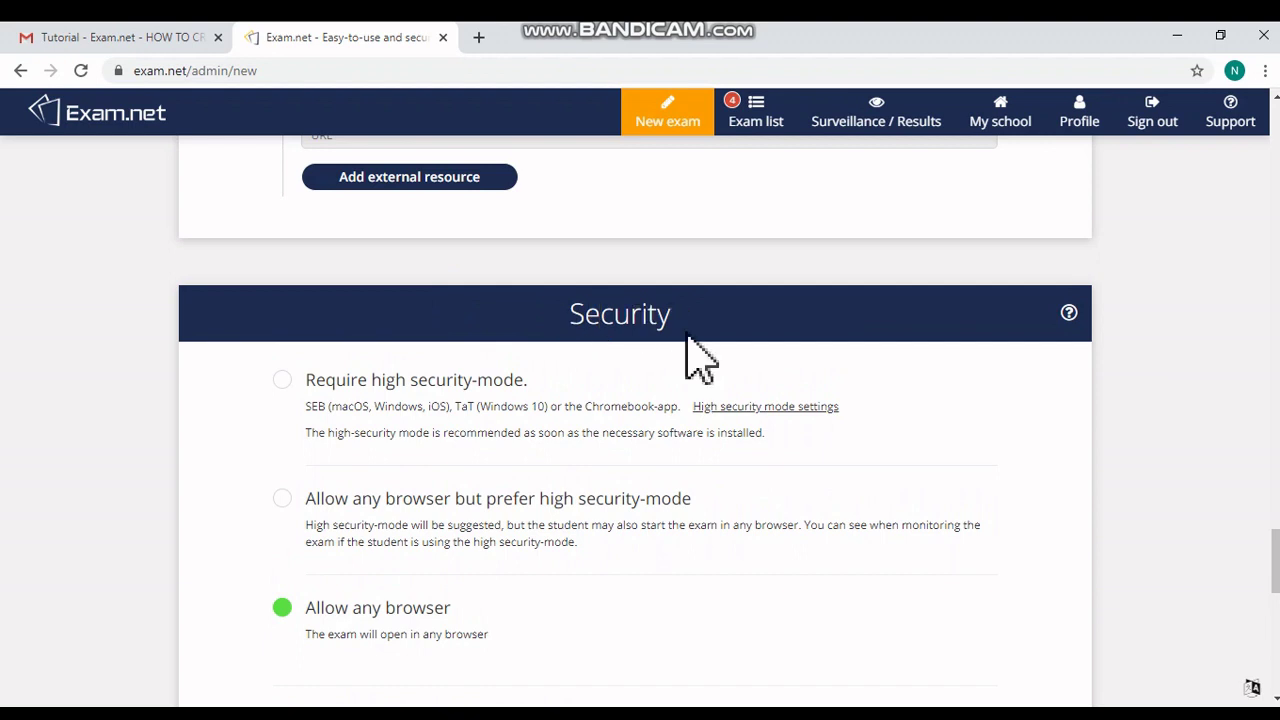
scroll(697, 353, down, 3)
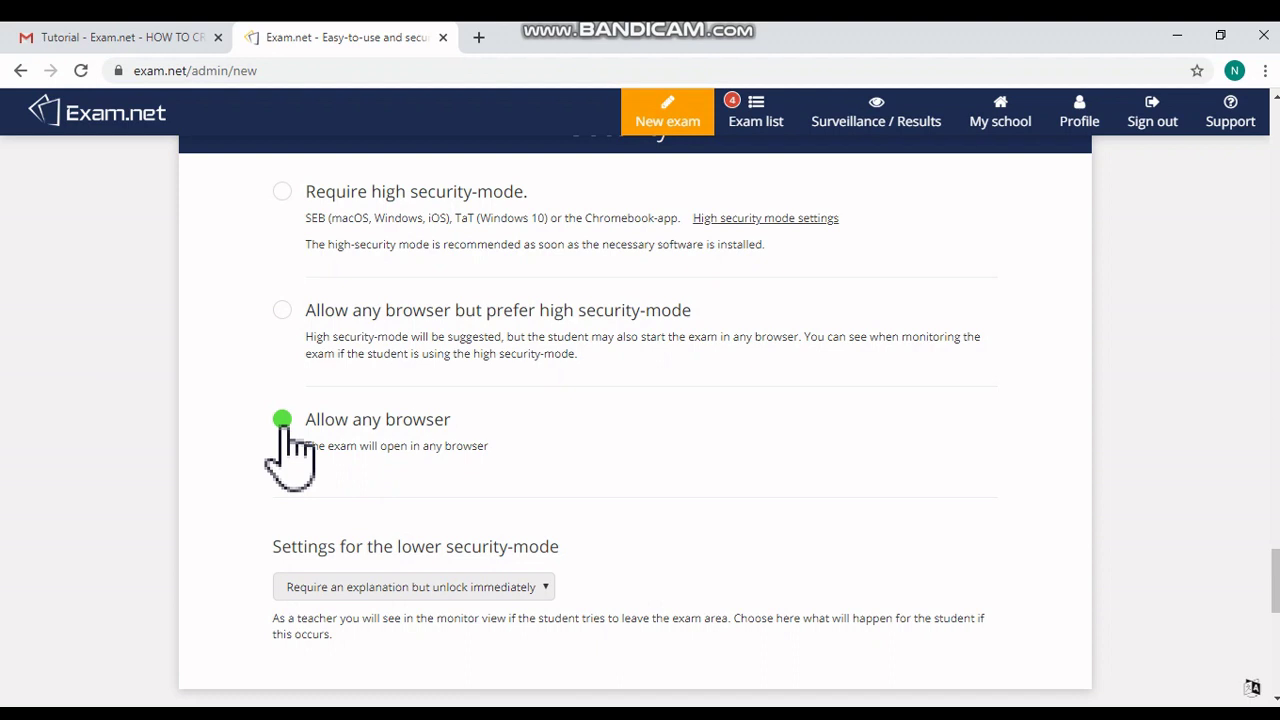
scroll(290, 455, down, 2)
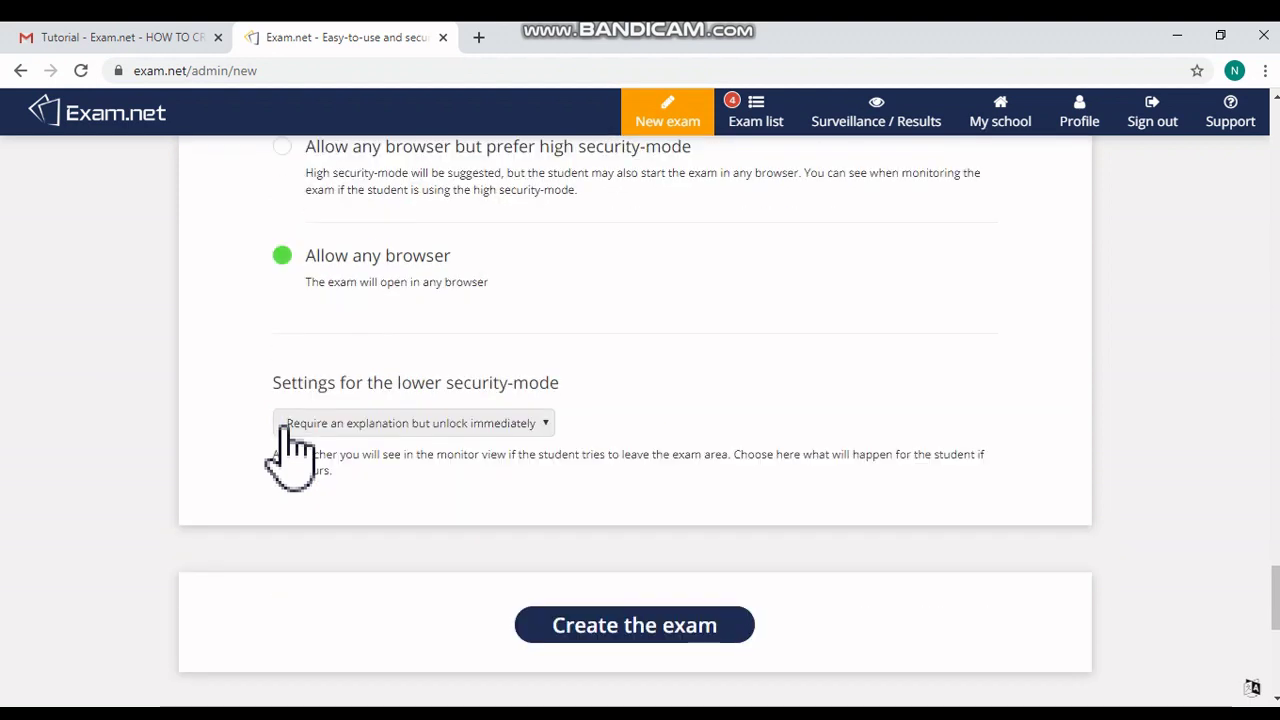
scroll(290, 455, down, 1)
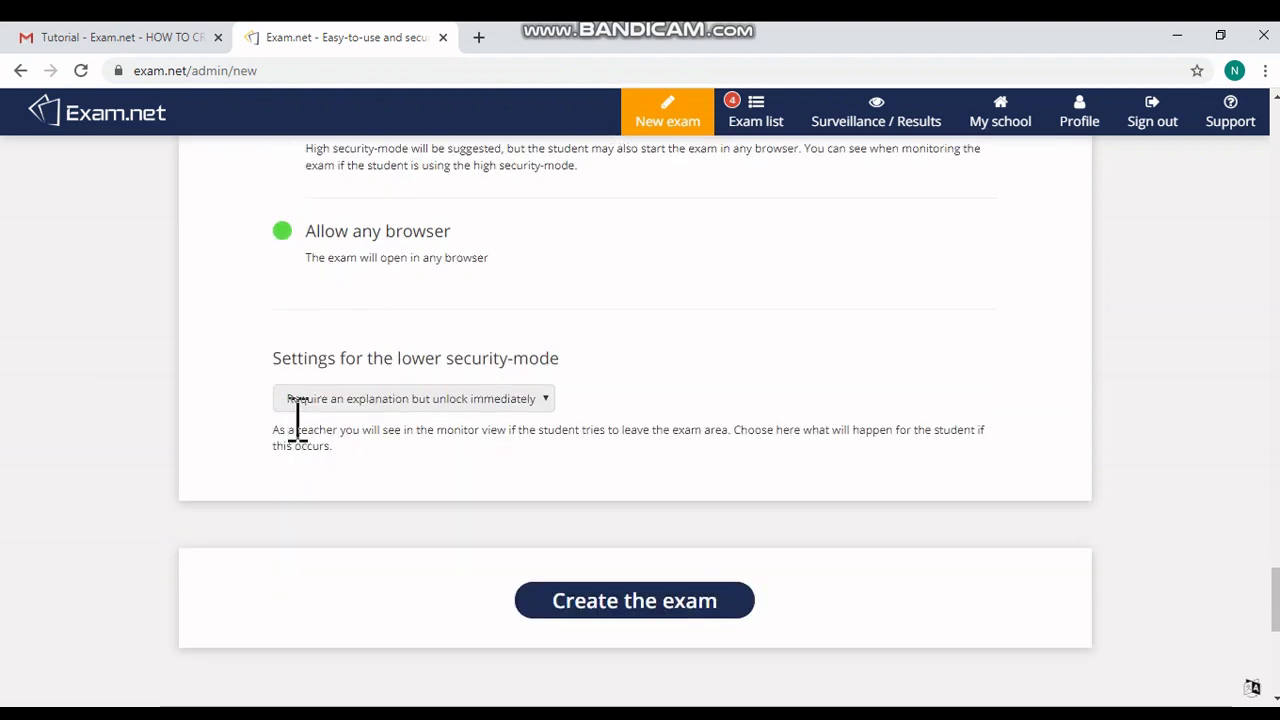
click(545, 400)
click(545, 402)
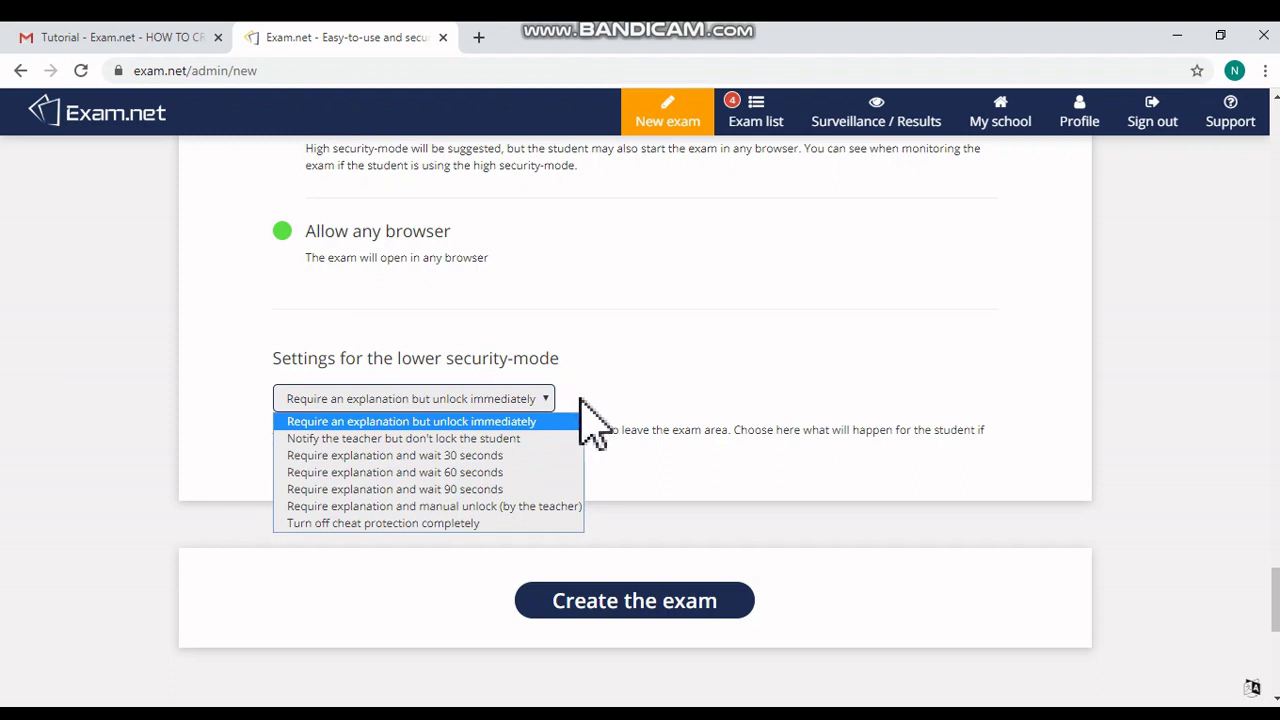
click(581, 400)
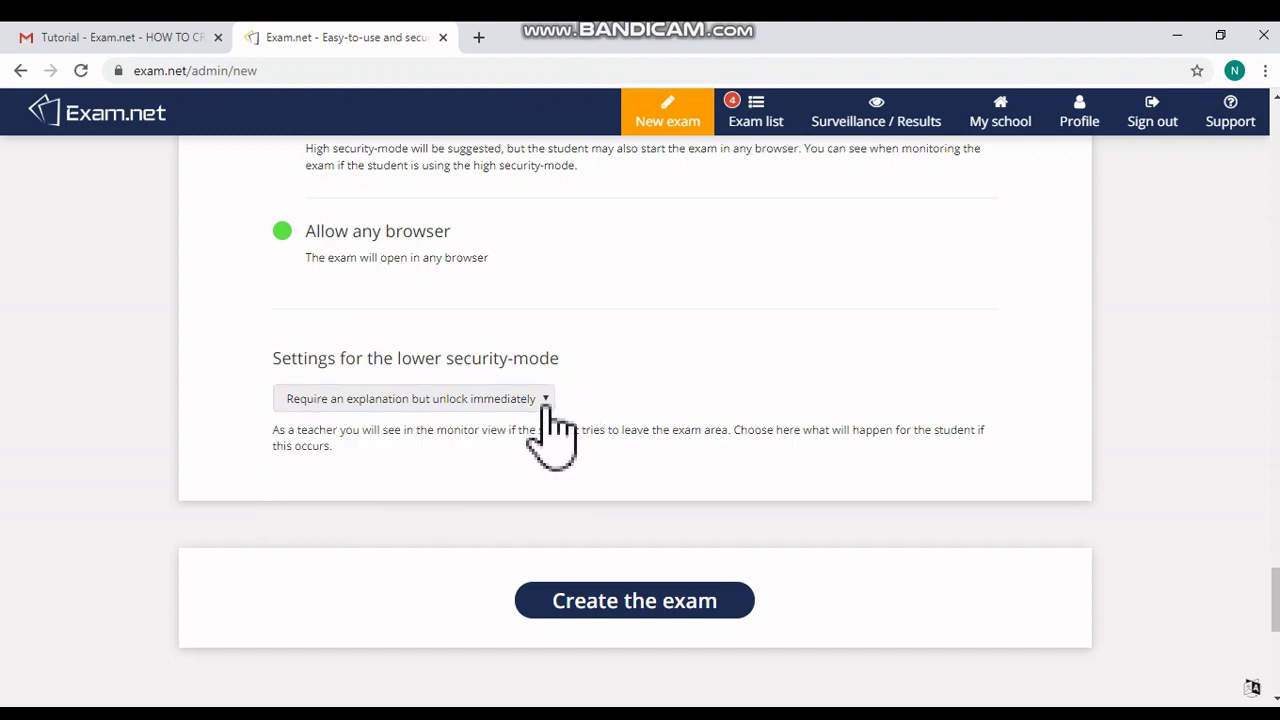
click(545, 400)
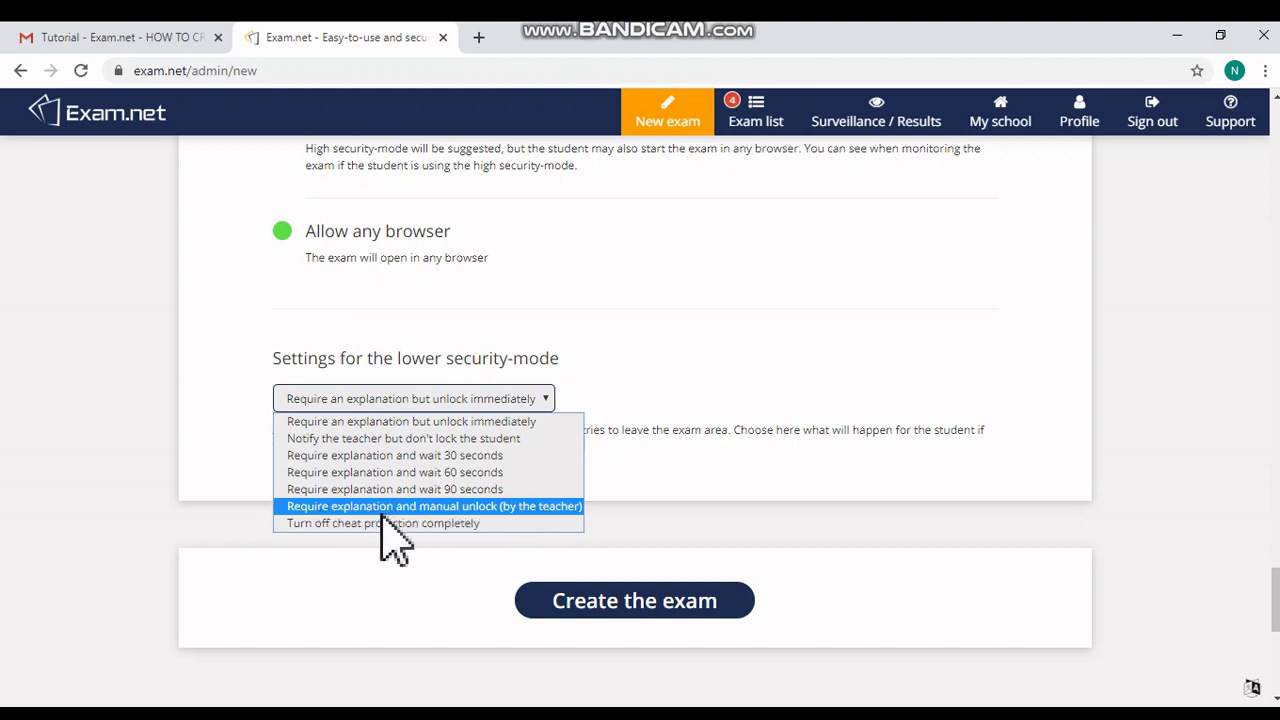
click(575, 508)
Check the configured settings once more and create the exam.
scroll(572, 529, down, 1)
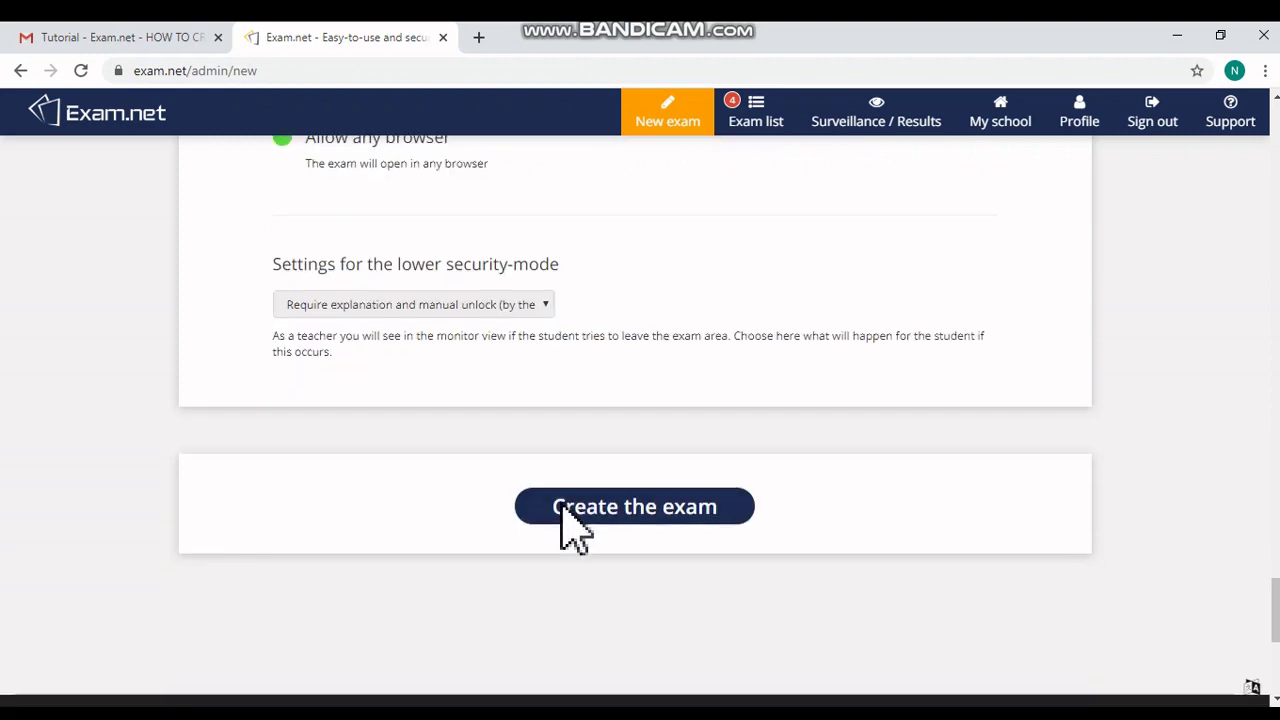
scroll(572, 529, up, 6)
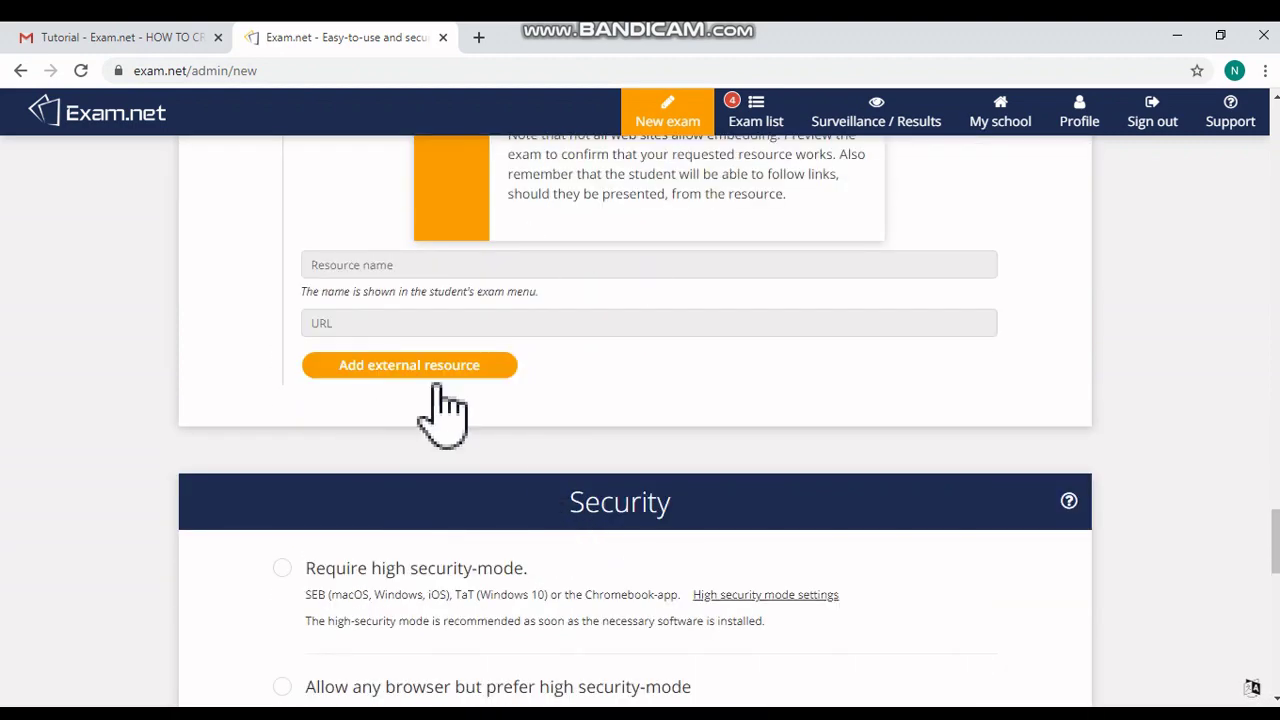
scroll(445, 420, down, 3)
scroll(445, 420, down, 3)
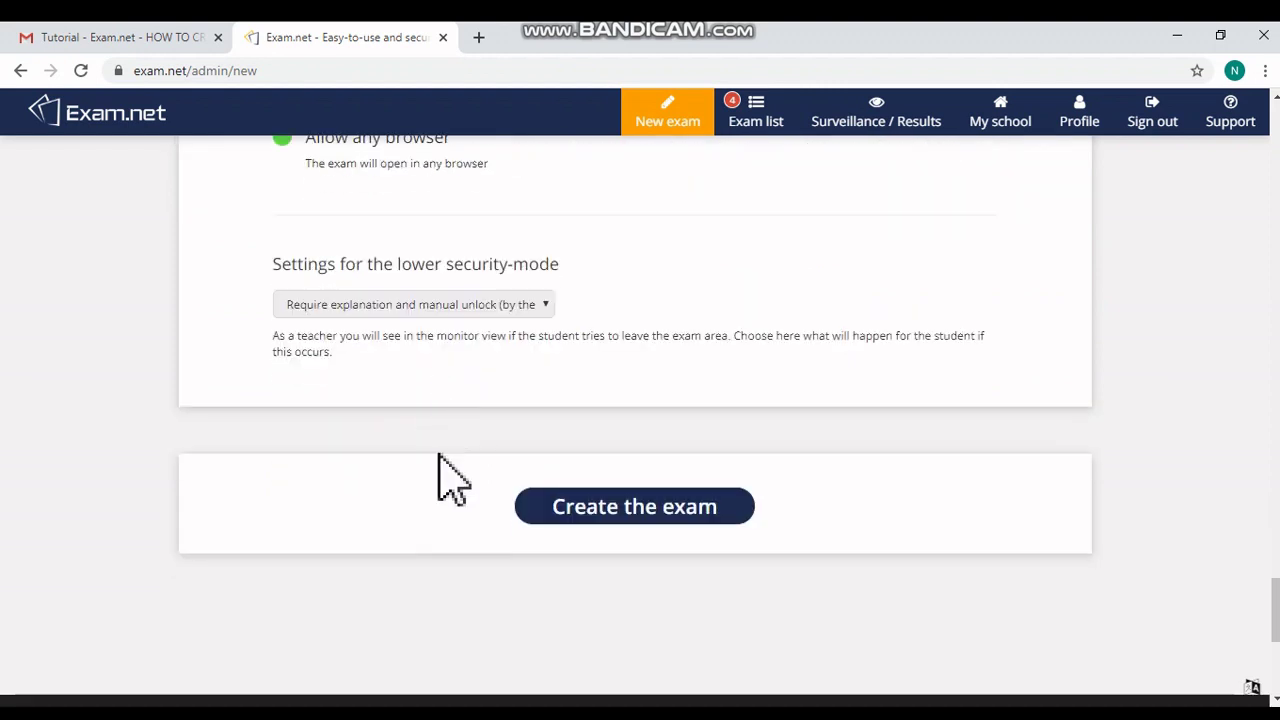
click(628, 520)
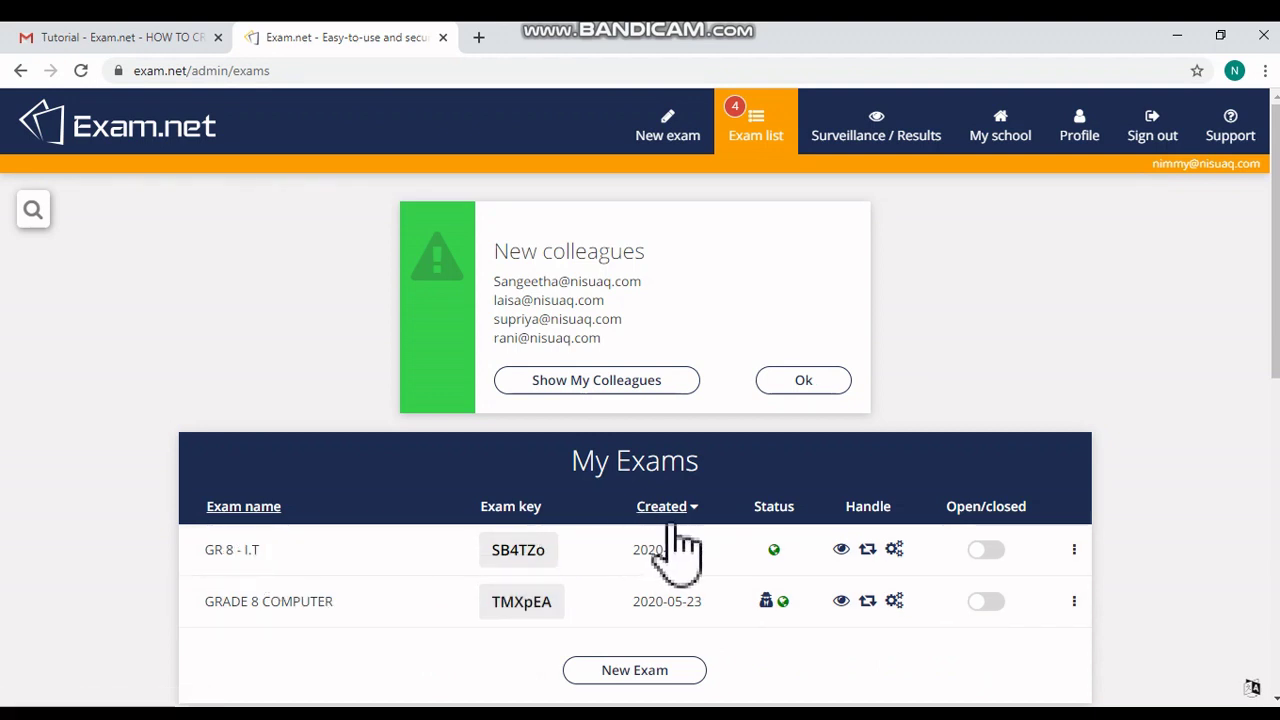
Open the GRADE 8 COMPUTER exam for new students from the exam list and confirm the opening.
mouse_move(782, 566)
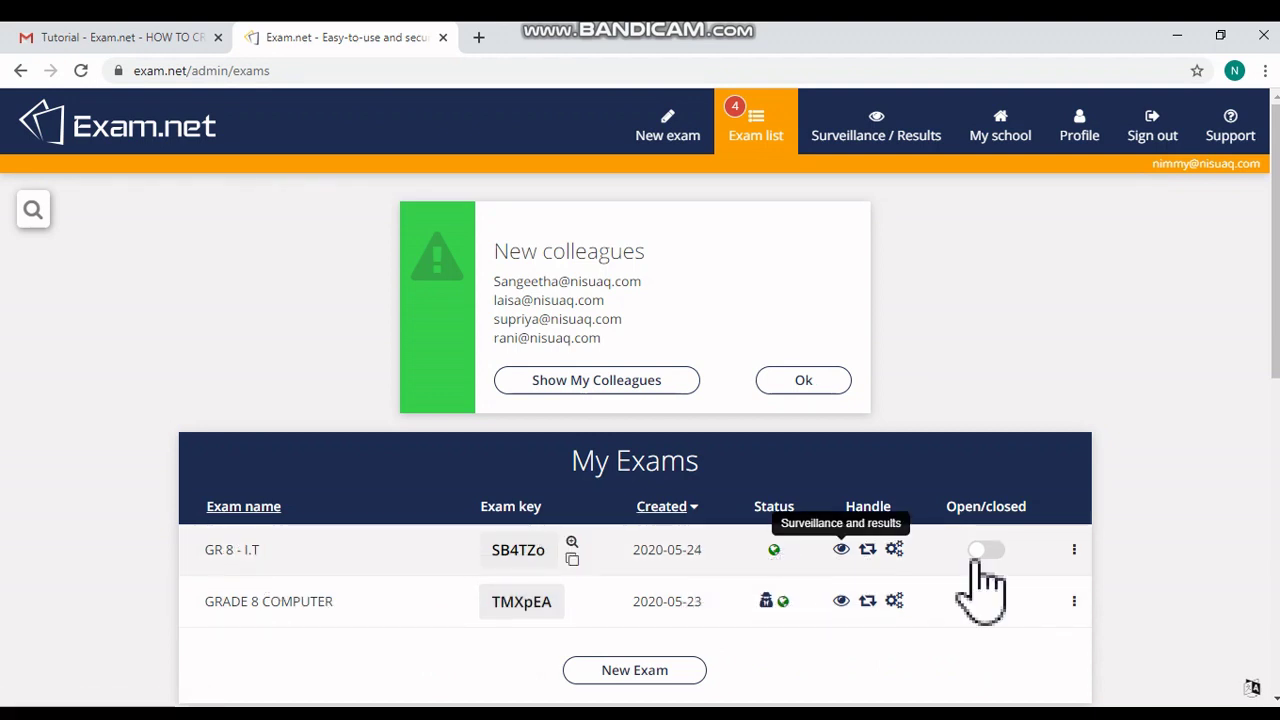
click(984, 549)
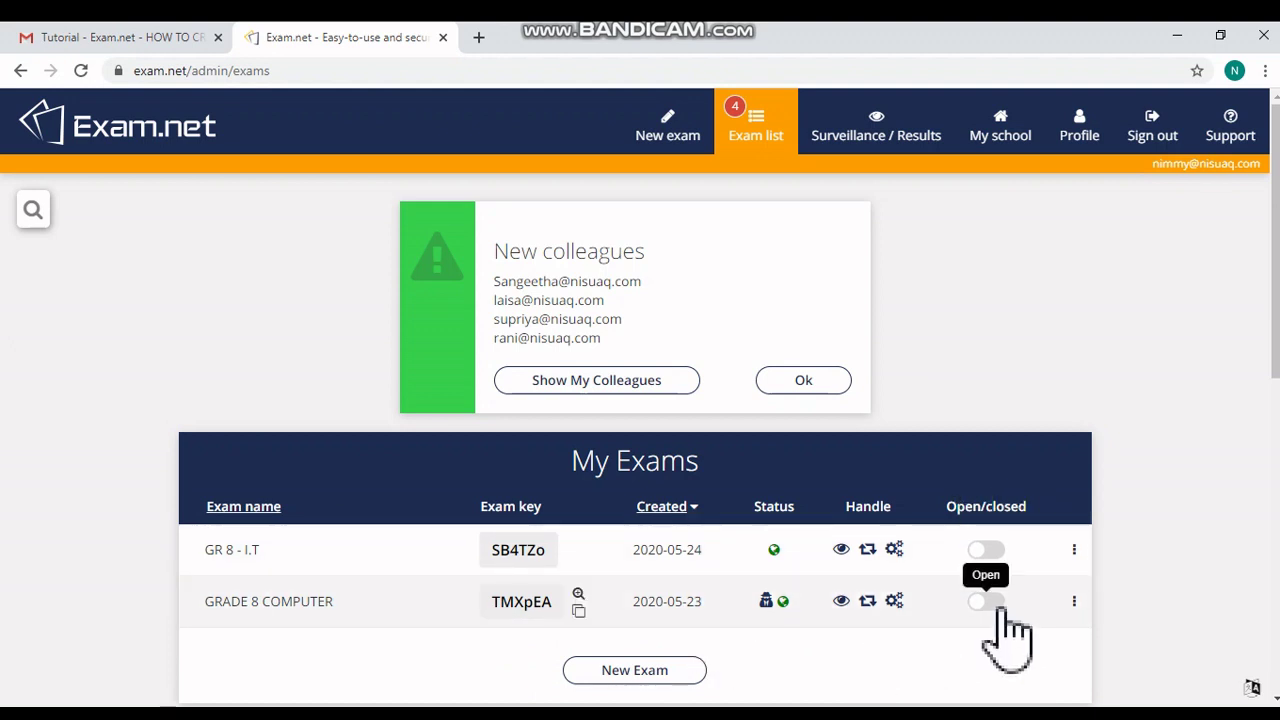
click(998, 606)
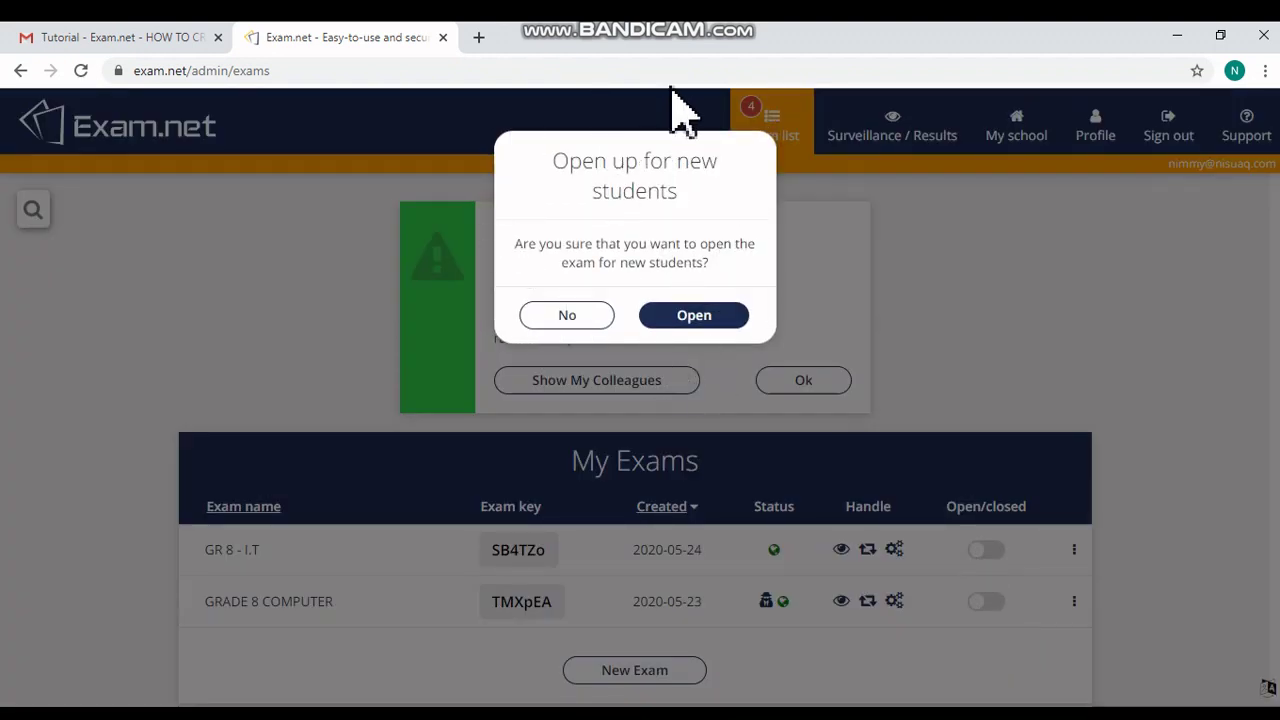
click(728, 318)
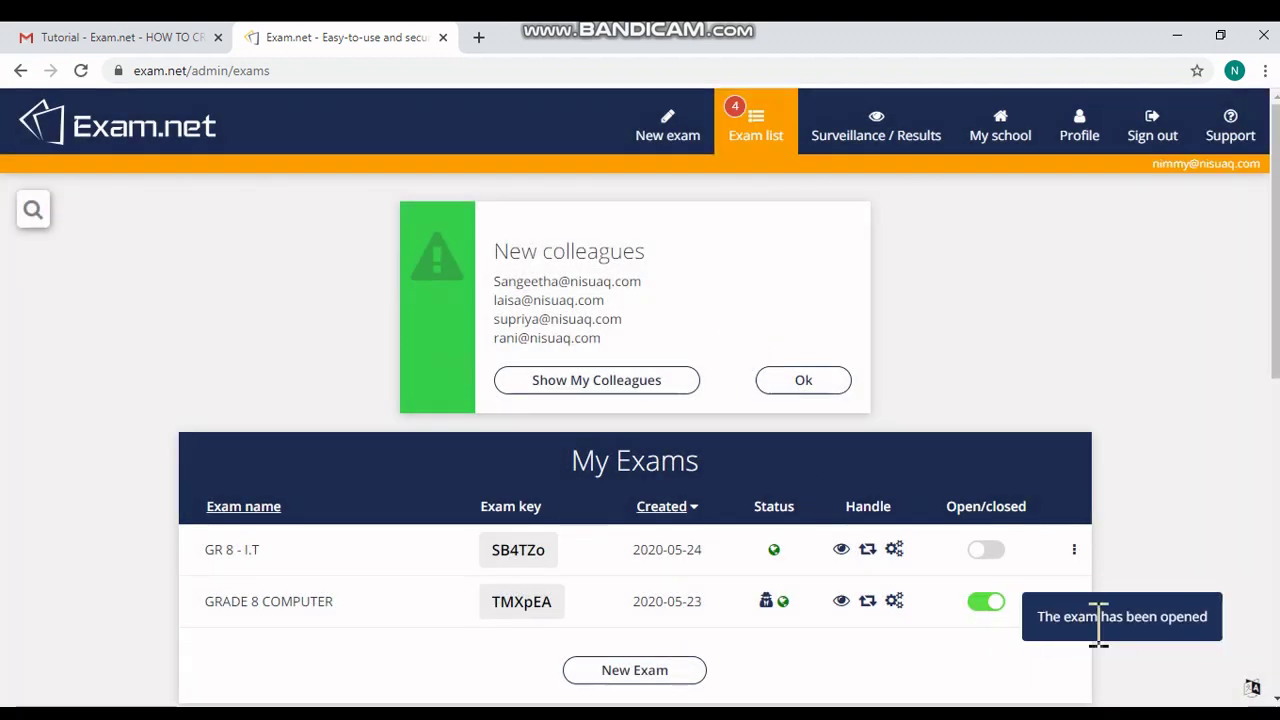